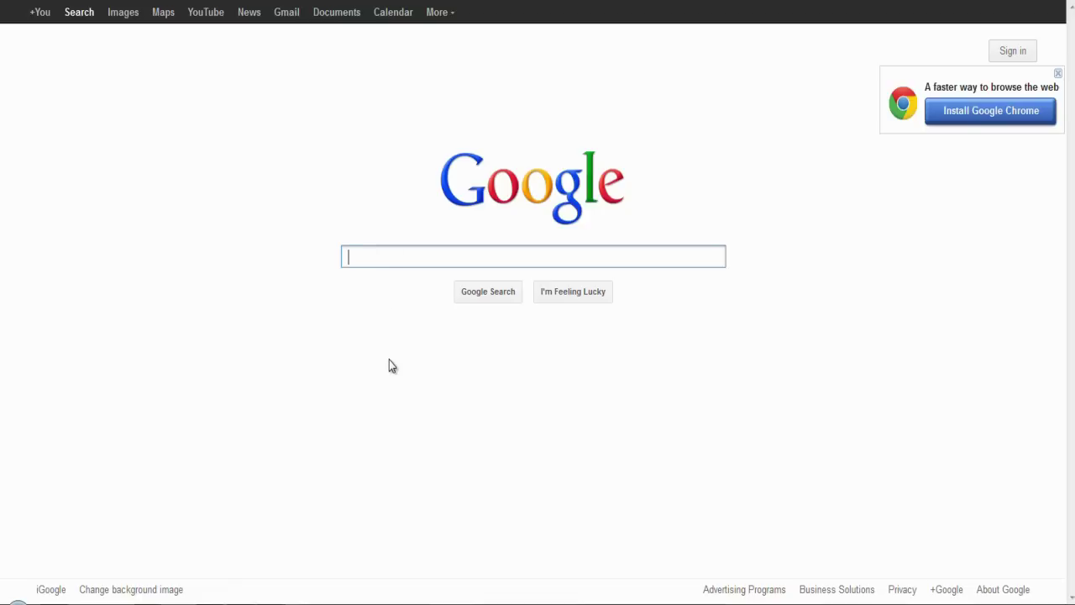
# Step: Search Google for 'free hosting'
pyautogui.write('free')
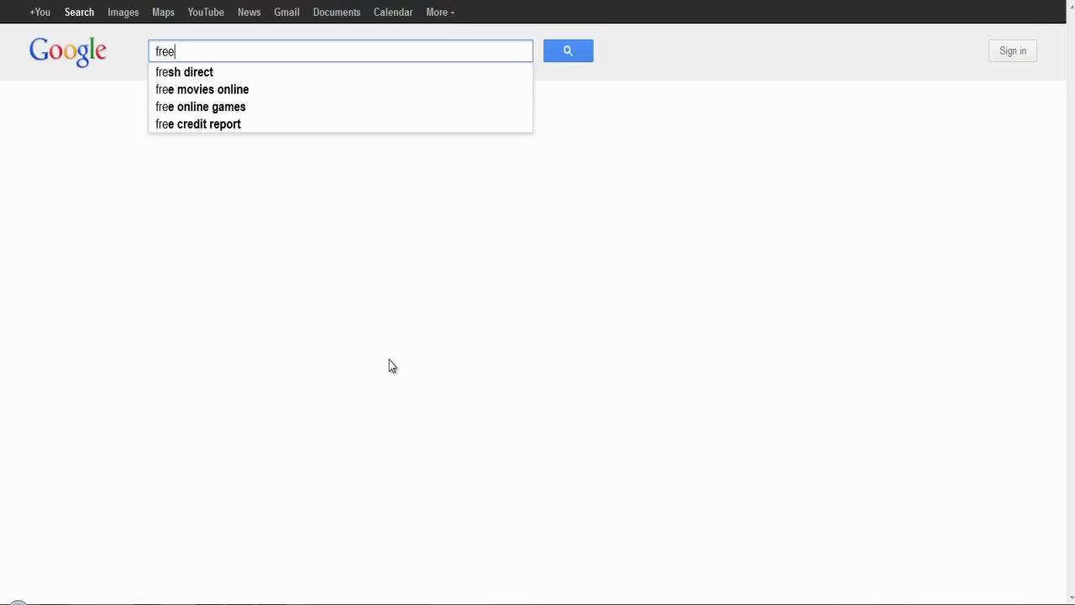
pyautogui.write(' hosting')
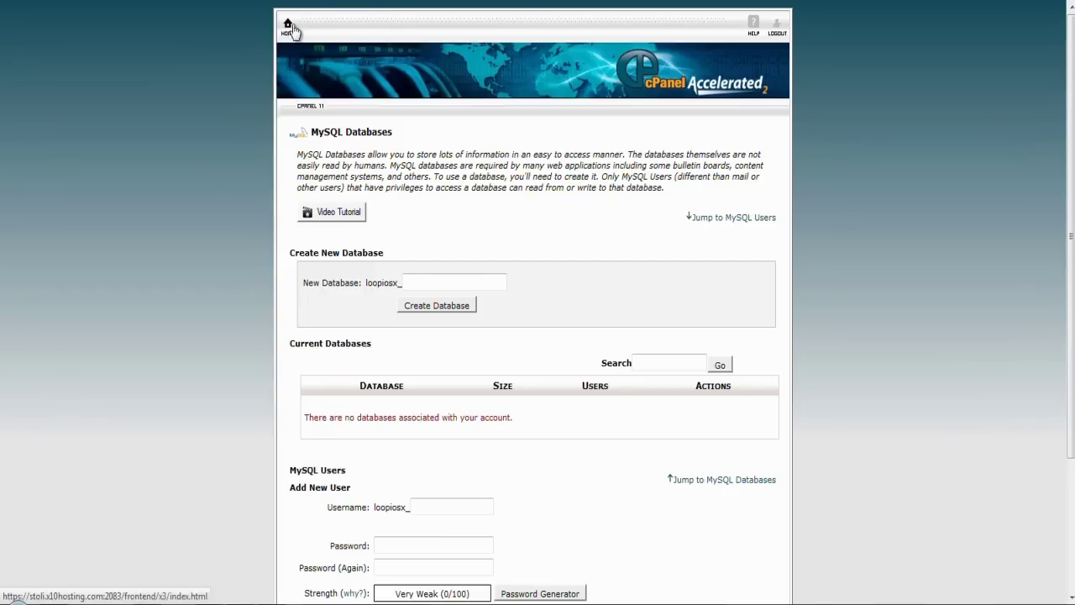
# Step: Go to the cPanel home page, then return to the 'free hosting' results listing 000webhost
pyautogui.click(288, 28)
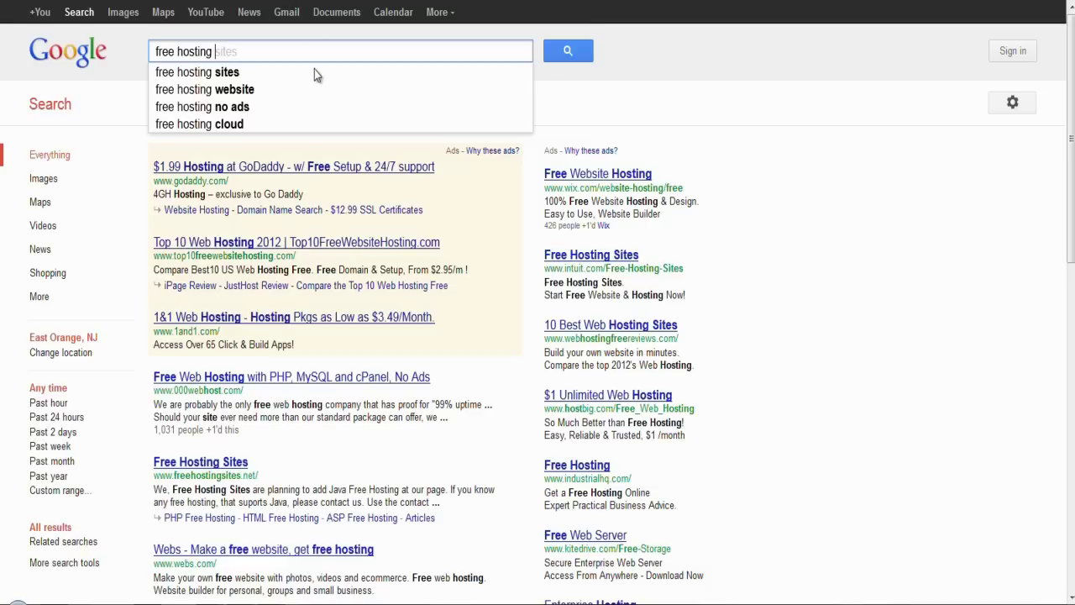
# Step: Replace the query with 'Mybb.com' and open the MyBB Downloads page offering version 1.6.6
pyautogui.moveTo(310, 50); pyautogui.dragTo(117, 29)
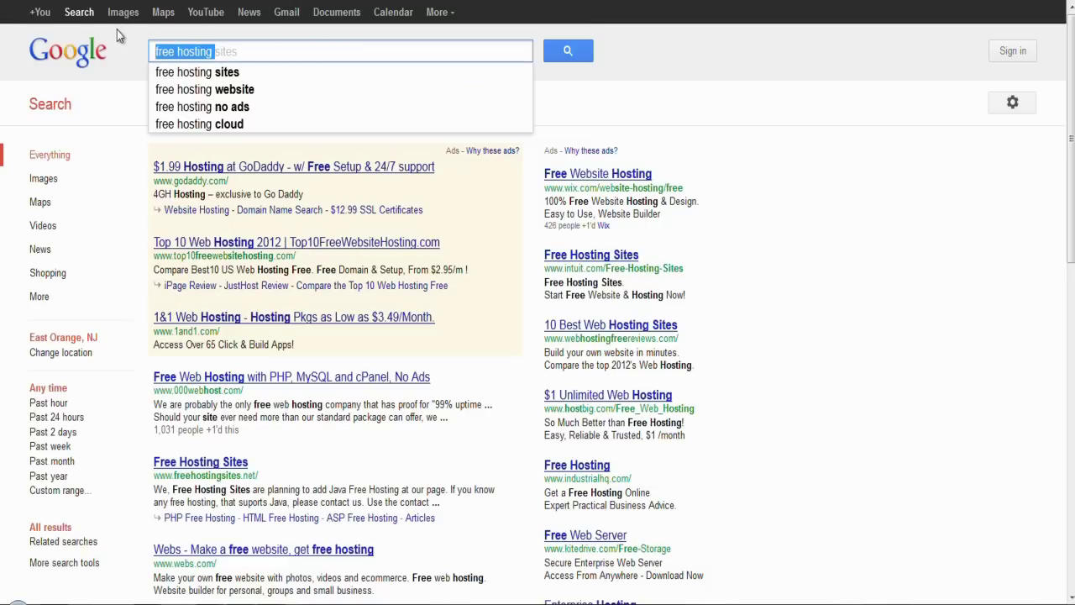
pyautogui.press('BackSpace')
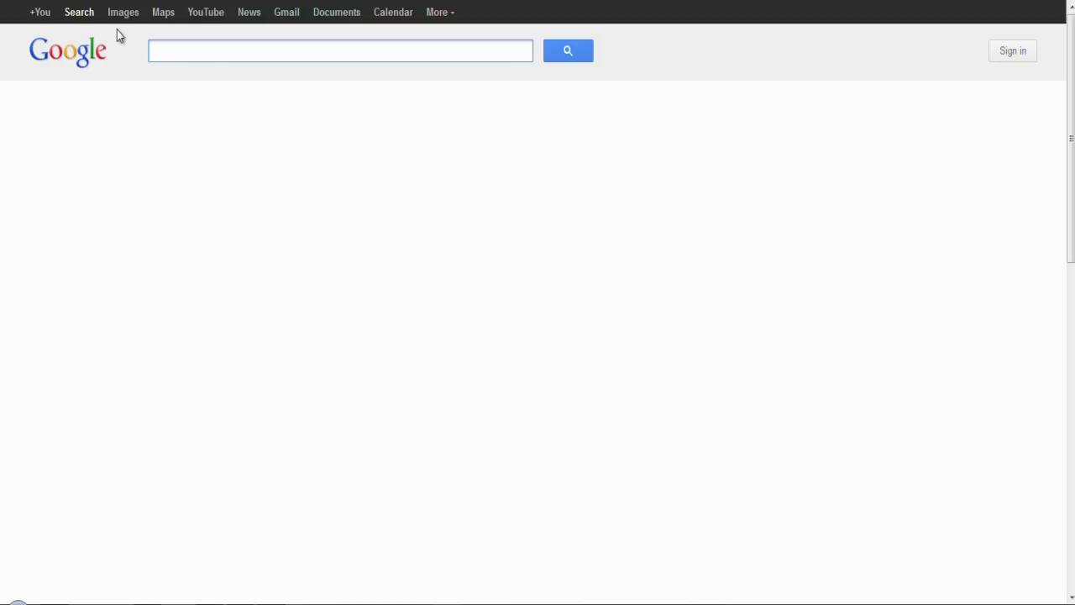
pyautogui.write('Mybb.com')
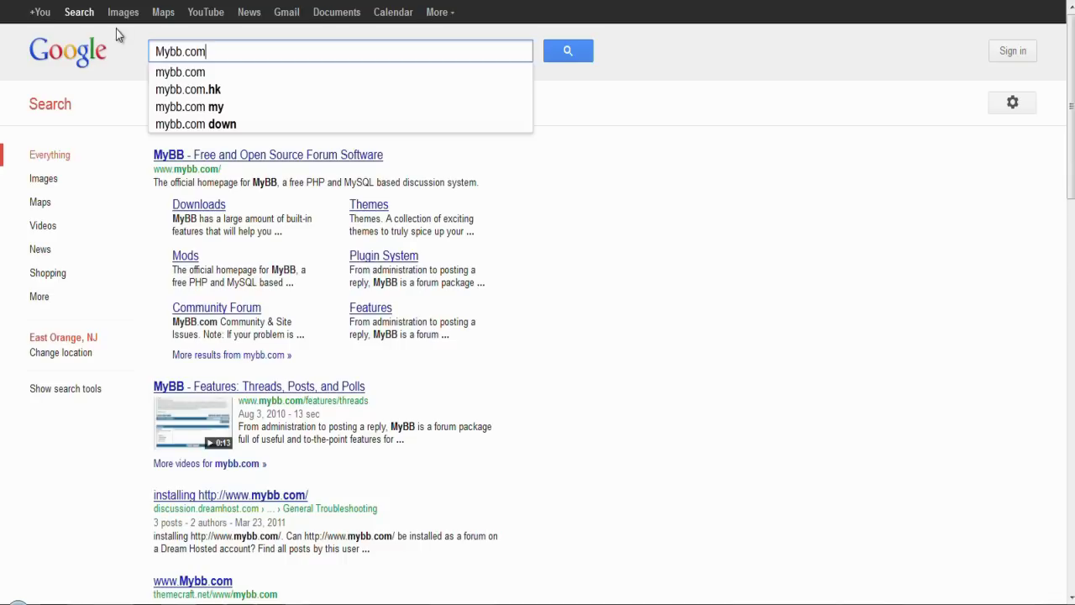
pyautogui.click(199, 208)
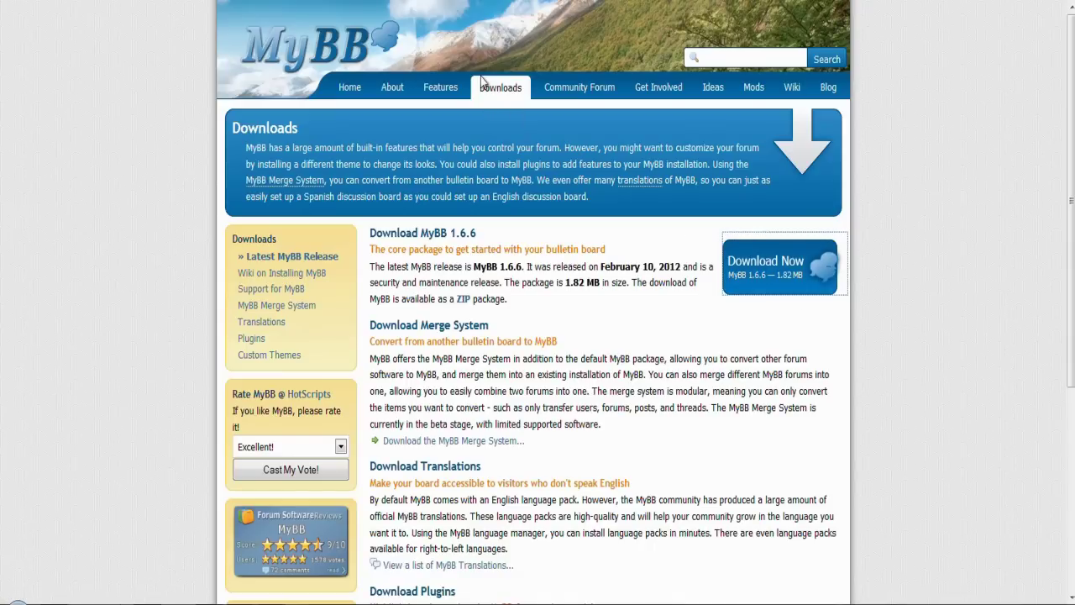
# Step: Download the MyBB 1.6.6 zip (1.82 MB) and open it in WinRAR
pyautogui.click(781, 287)
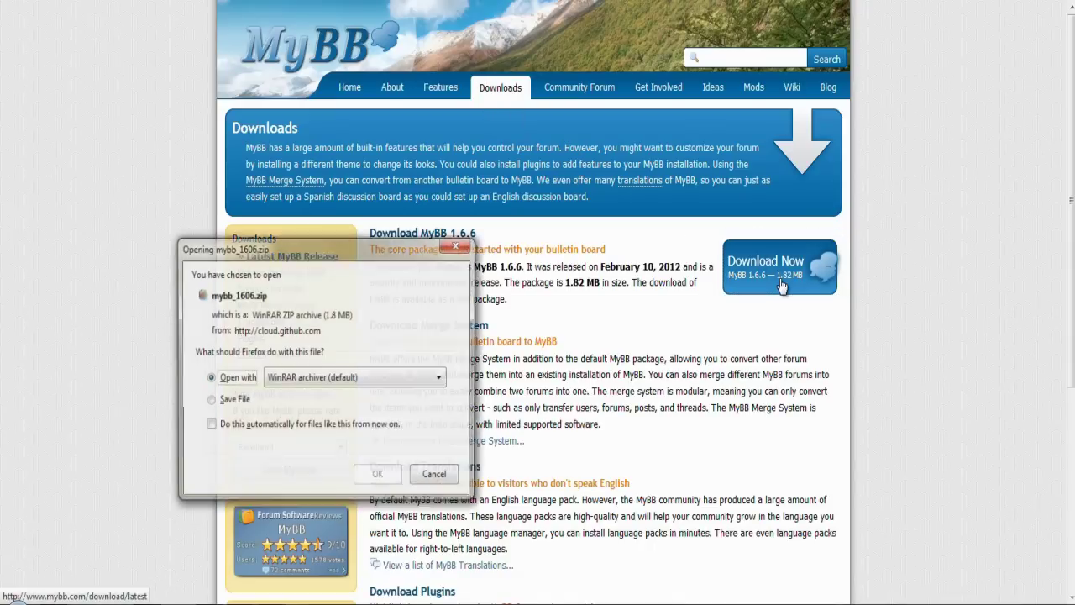
pyautogui.click(378, 477)
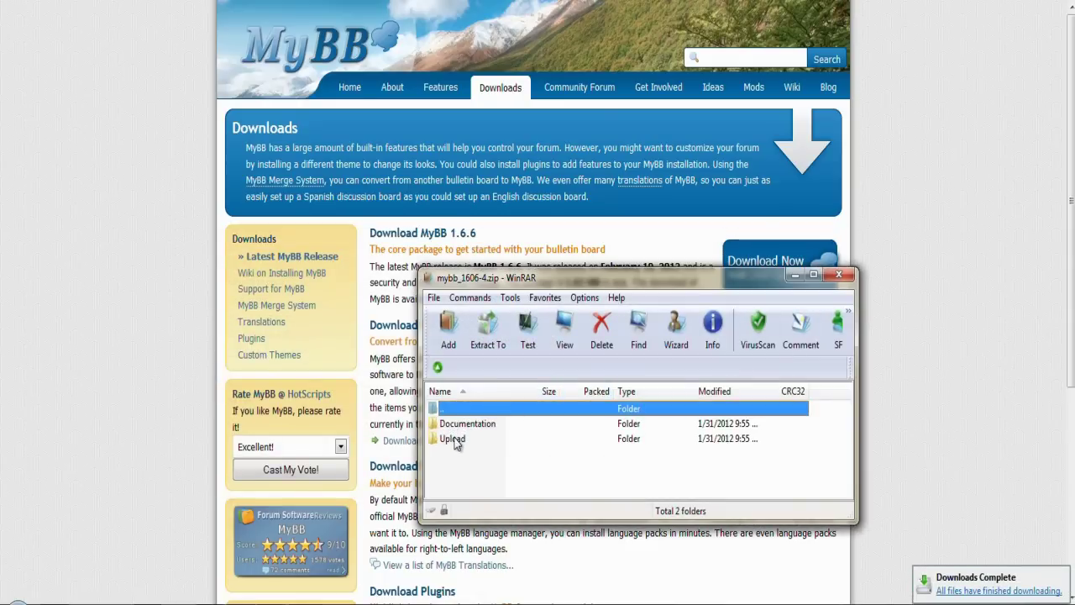
# Step: Close WinRAR, look through the 46 files in the Upload folder, then close that folder
pyautogui.click(839, 275)
pyautogui.click(72, 588)
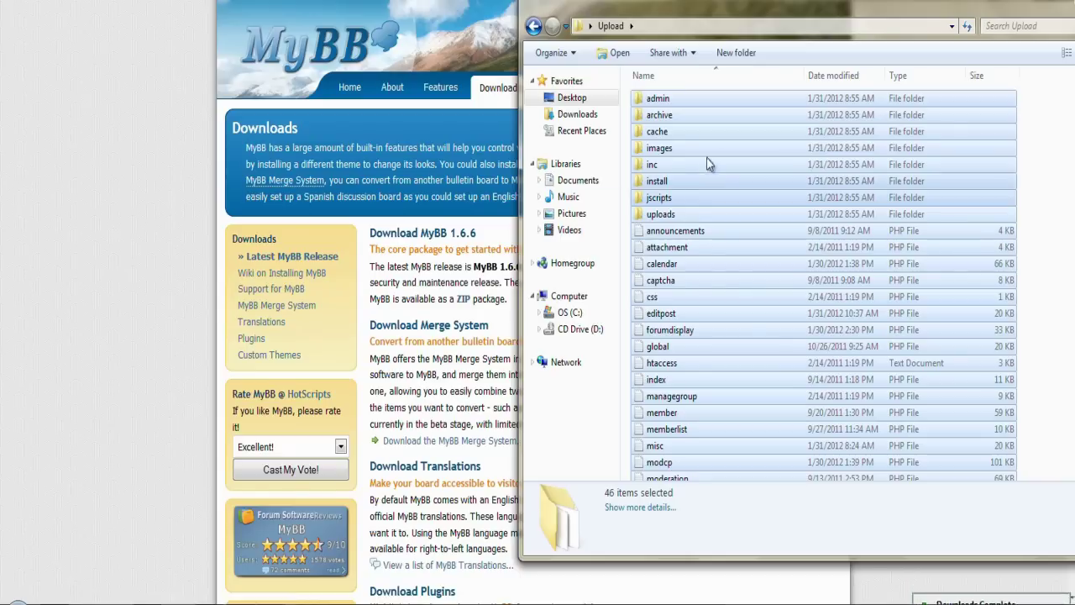
pyautogui.scroll(-8, 668, 117)
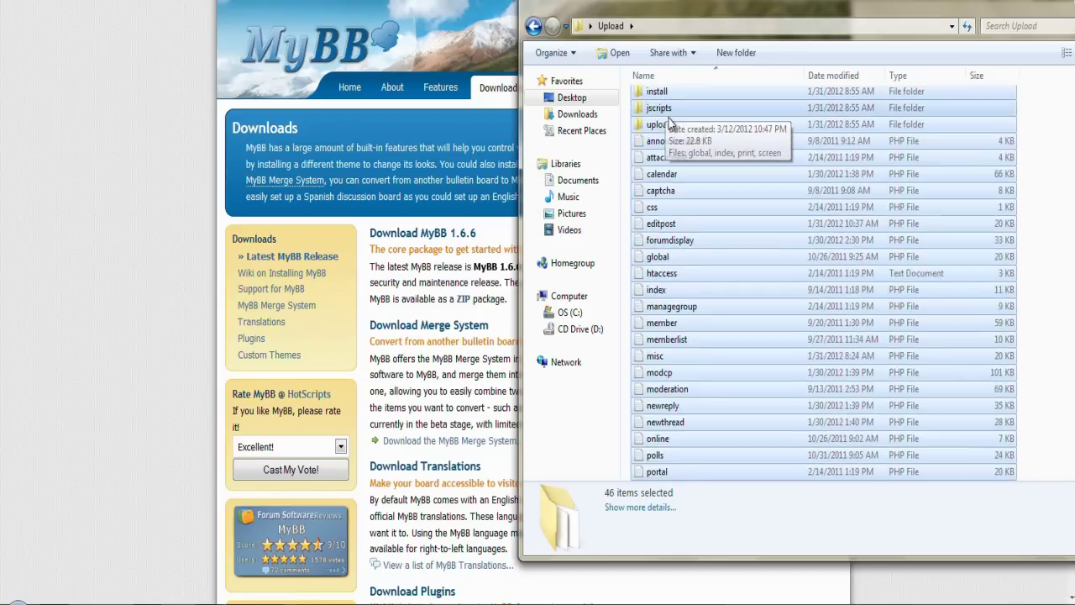
pyautogui.scroll(7, 672, 125)
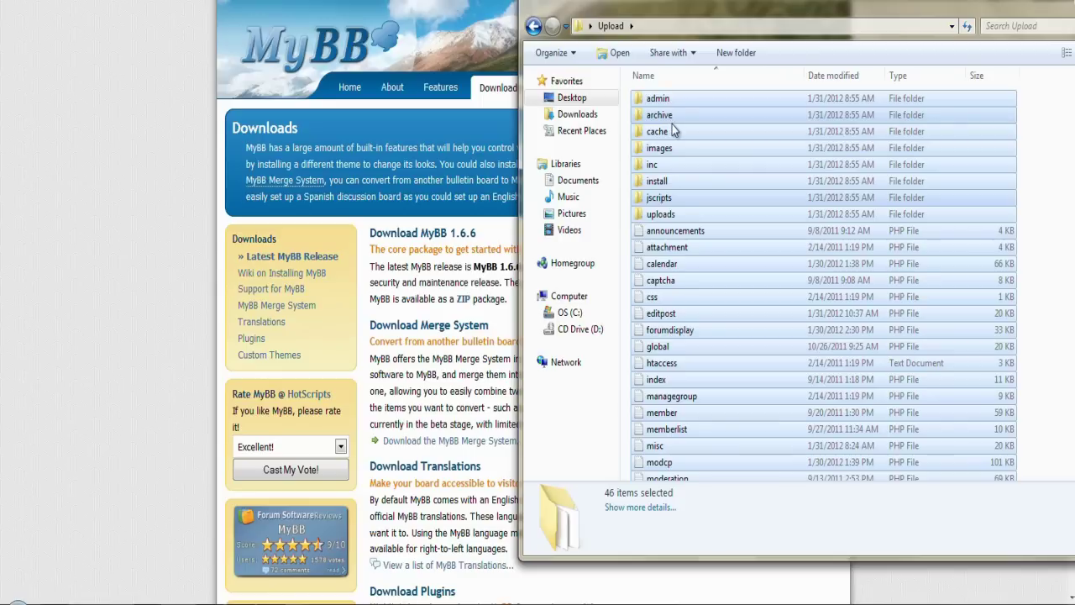
pyautogui.click(18, 403)
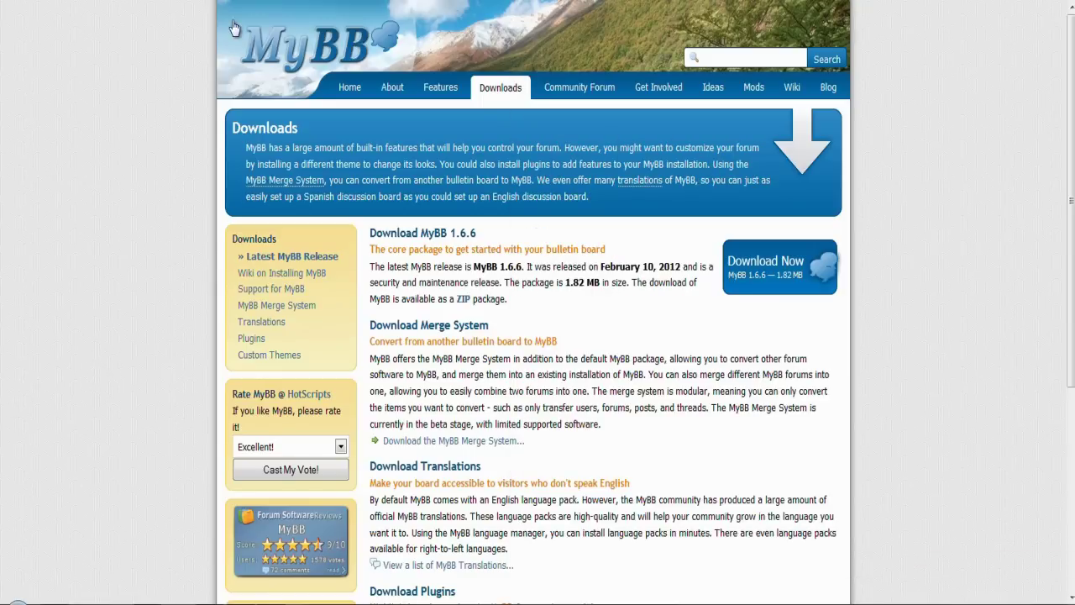
# Step: Back on Google, search 'filezilla' and open the 'FileZilla - The free FTP solution' homepage
pyautogui.hotkey('alt', 'Left')
pyautogui.moveTo(216, 50); pyautogui.dragTo(106, 59)
pyautogui.press('BackSpace')
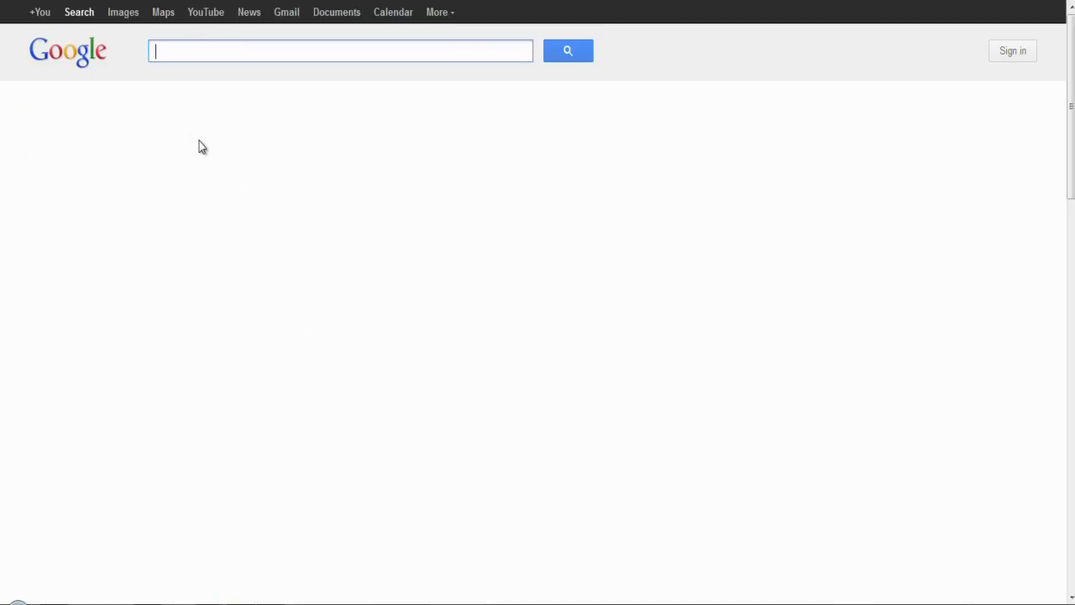
pyautogui.write('filezilla')
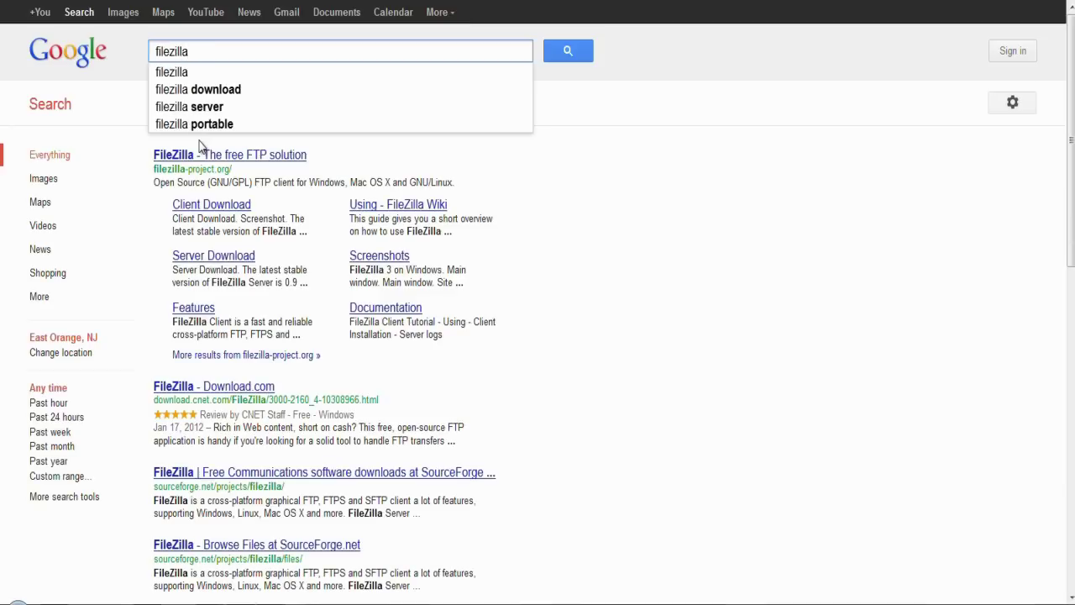
pyautogui.click(232, 168)
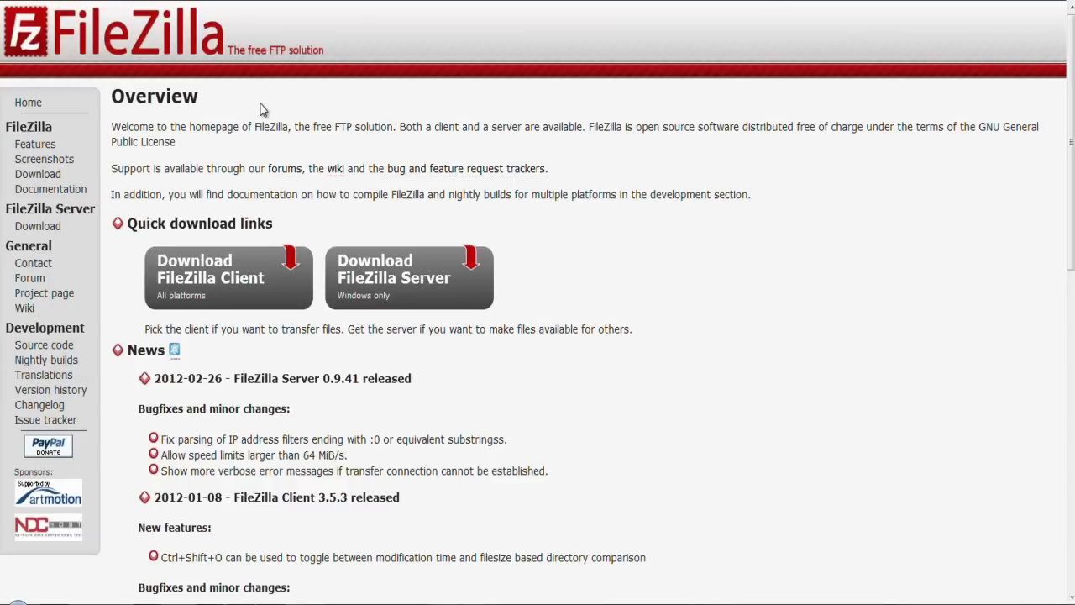
# Step: Open the FileZilla Client 3.5.3 download page, then return to cPanel
pyautogui.click(208, 293)
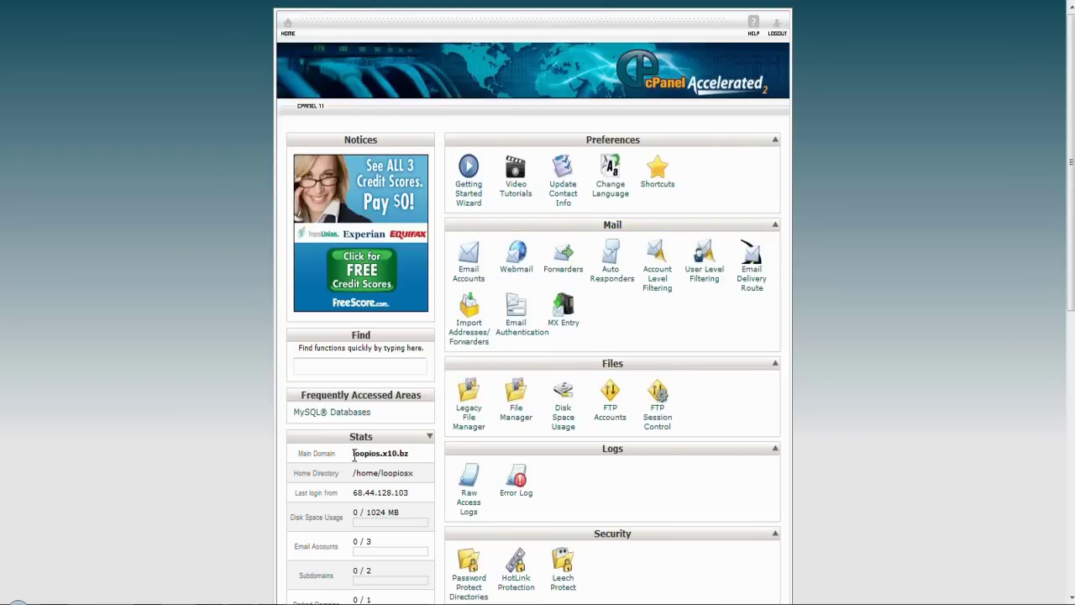
# Step: Quickconnect FileZilla using cPanel's main domain as host plus the account username and password
pyautogui.moveTo(354, 455); pyautogui.dragTo(411, 452)
pyautogui.hotkey('ctrl', 'c')
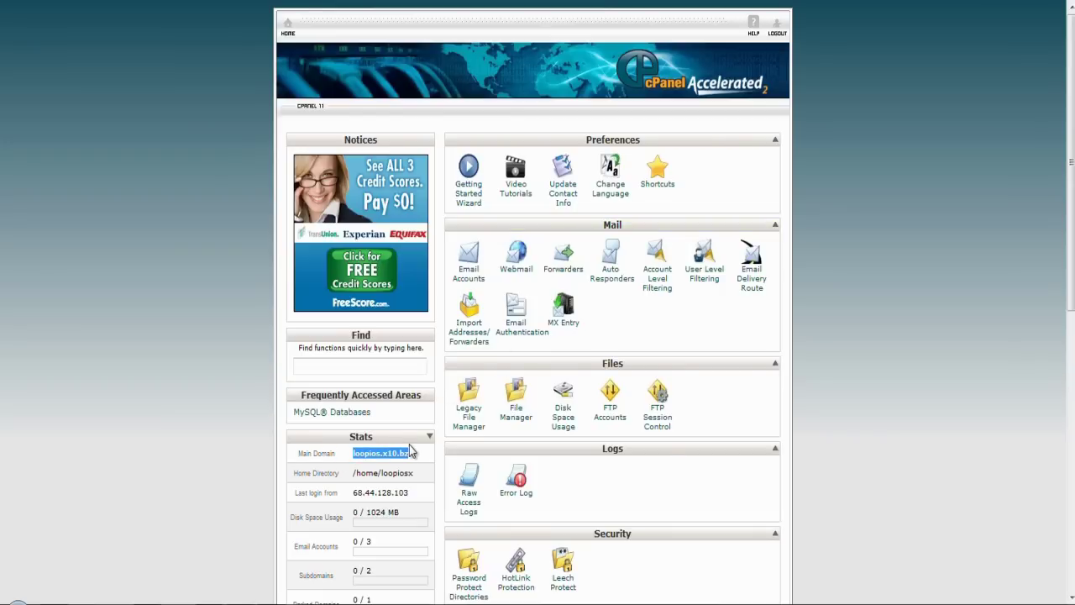
pyautogui.hotkey('alt', 'Tab')
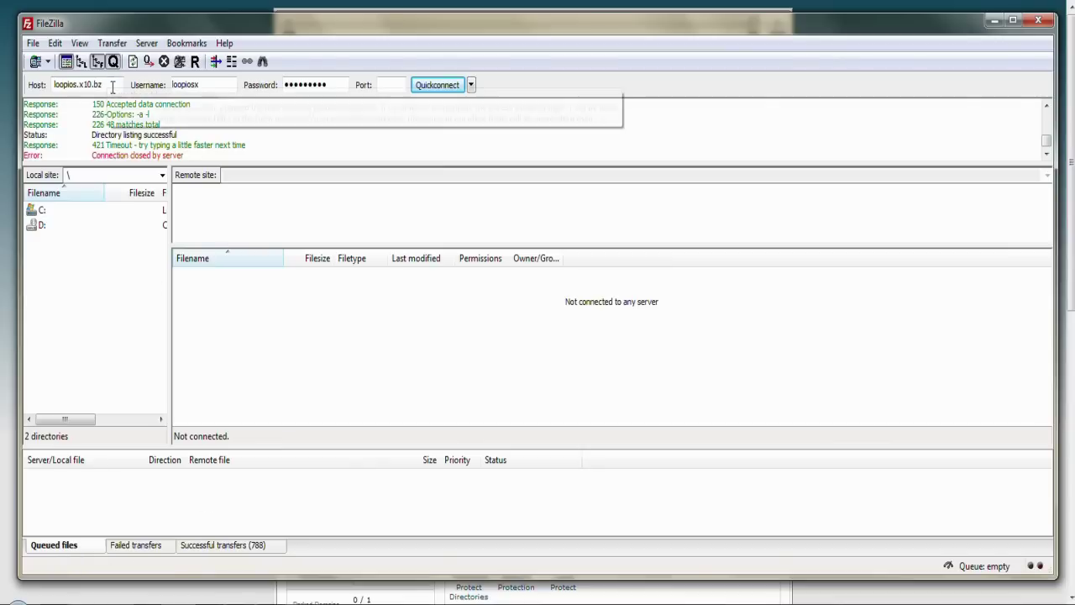
pyautogui.doubleClick(111, 85)
pyautogui.hotkey('ctrl', 'v')
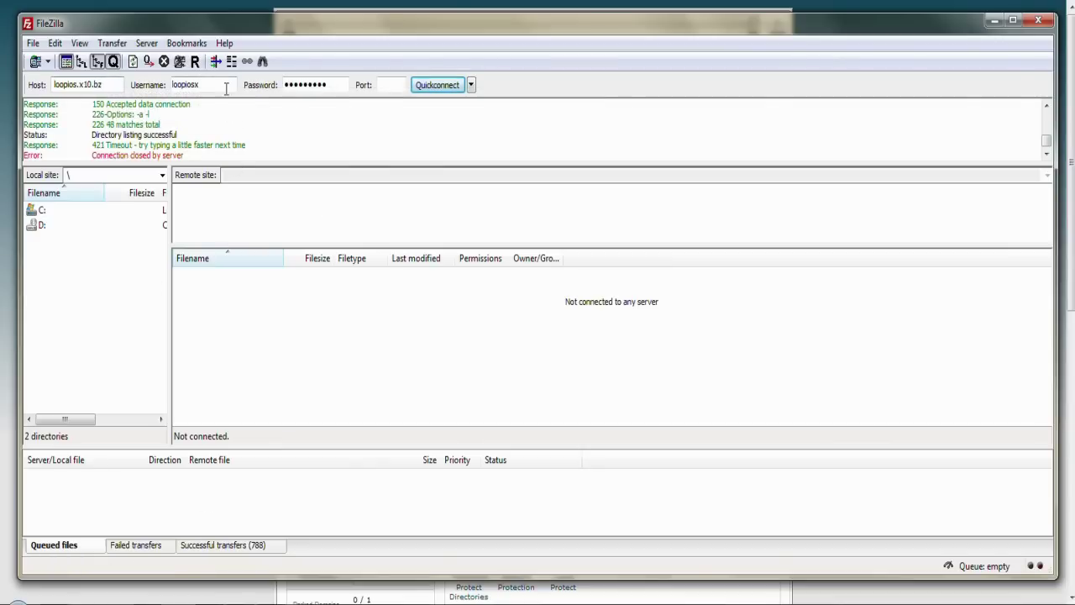
pyautogui.doubleClick(226, 86)
pyautogui.press('Tab')
pyautogui.write('******')
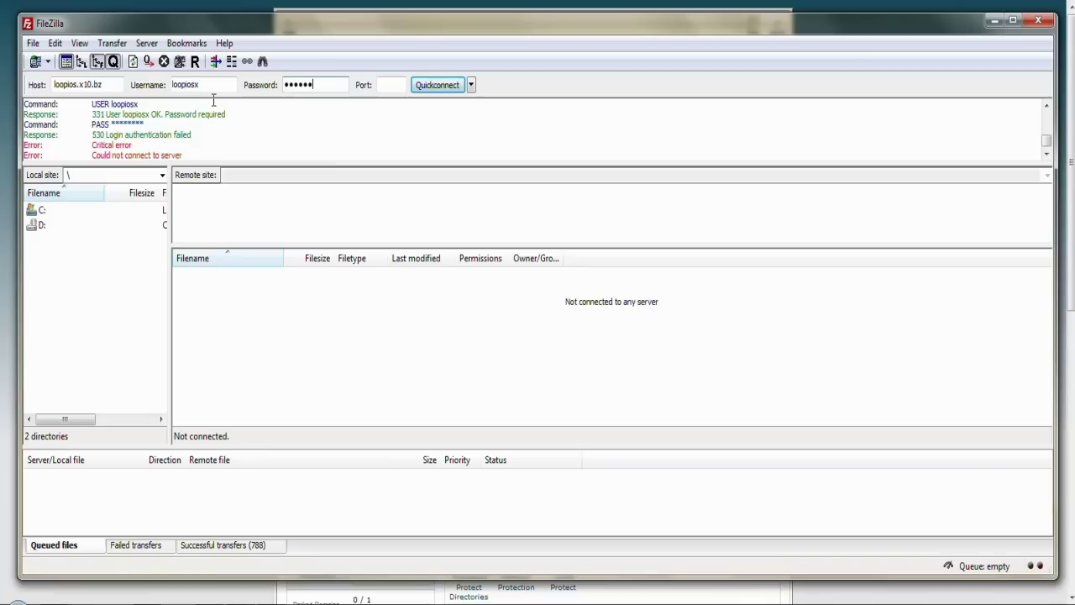
pyautogui.write('***')
pyautogui.click(436, 88)
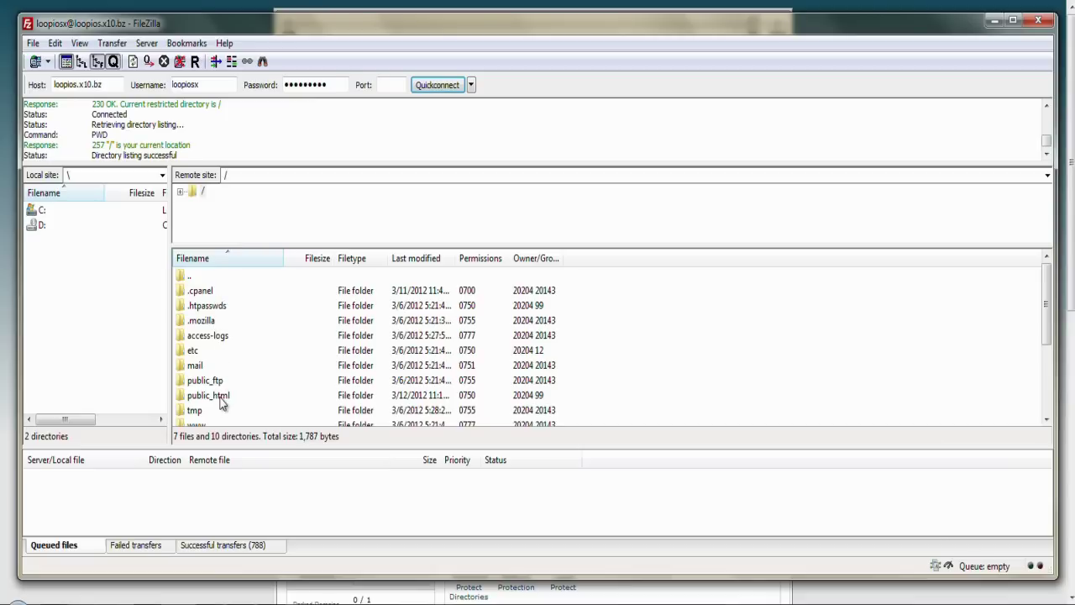
# Step: Upload all 46 MyBB files from the local Upload folder into public_html
pyautogui.click(205, 401)
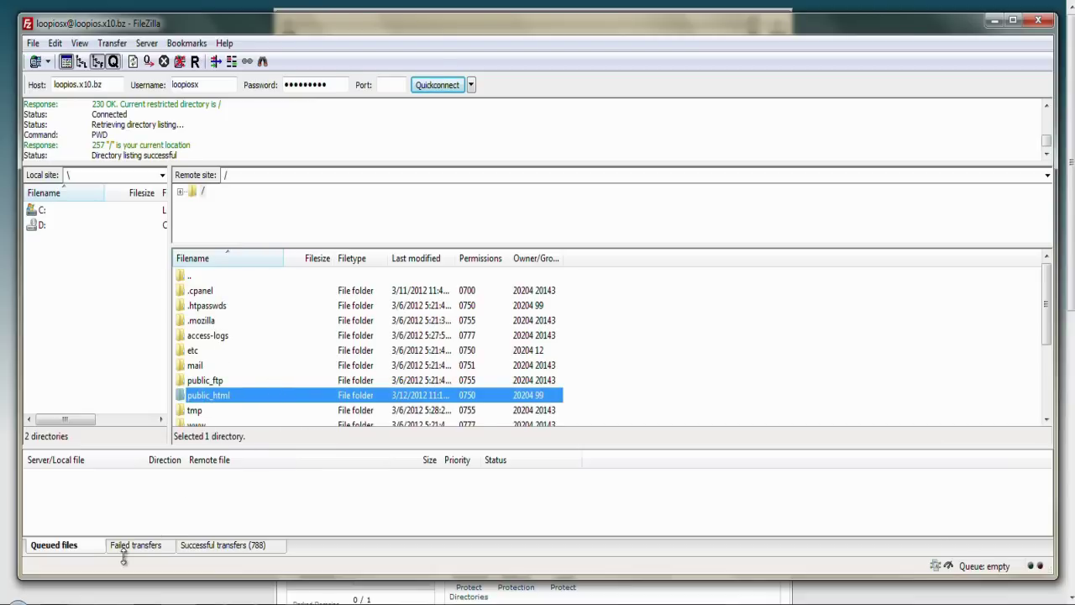
pyautogui.hotkey('alt', 'Tab')
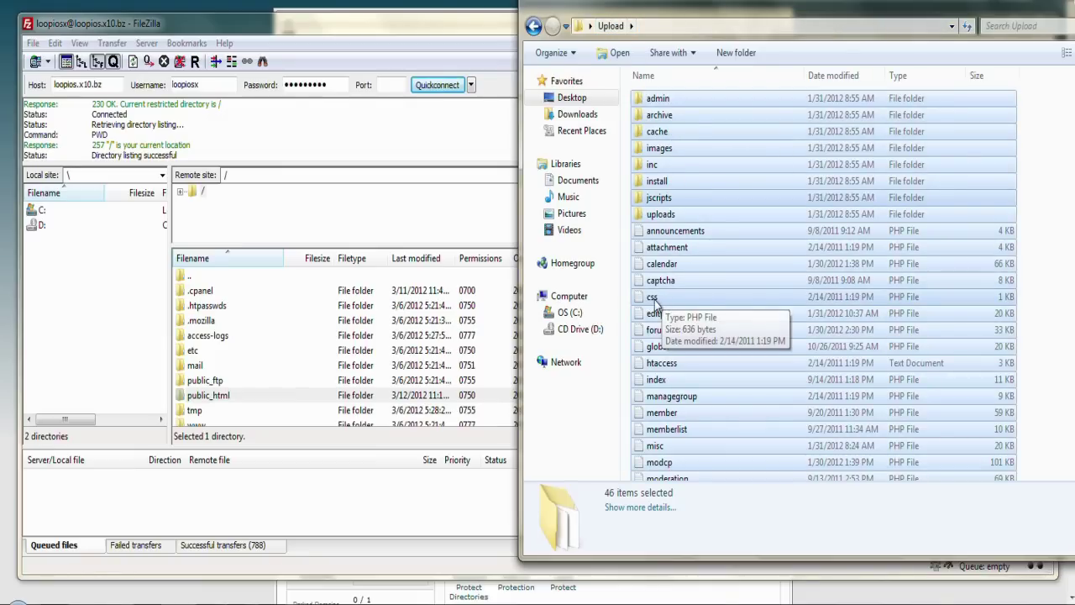
pyautogui.moveTo(662, 301); pyautogui.dragTo(848, 311)
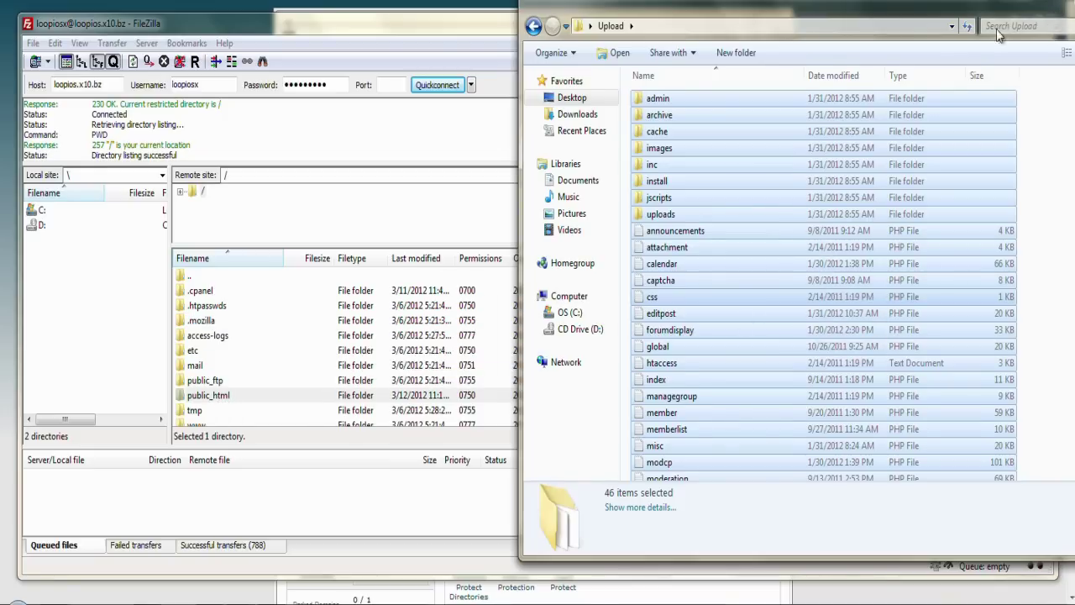
# Step: Close the Upload folder window and open public_html to list 38 files and 8 directories
pyautogui.moveTo(998, 33); pyautogui.dragTo(857, 71)
pyautogui.click(930, 54)
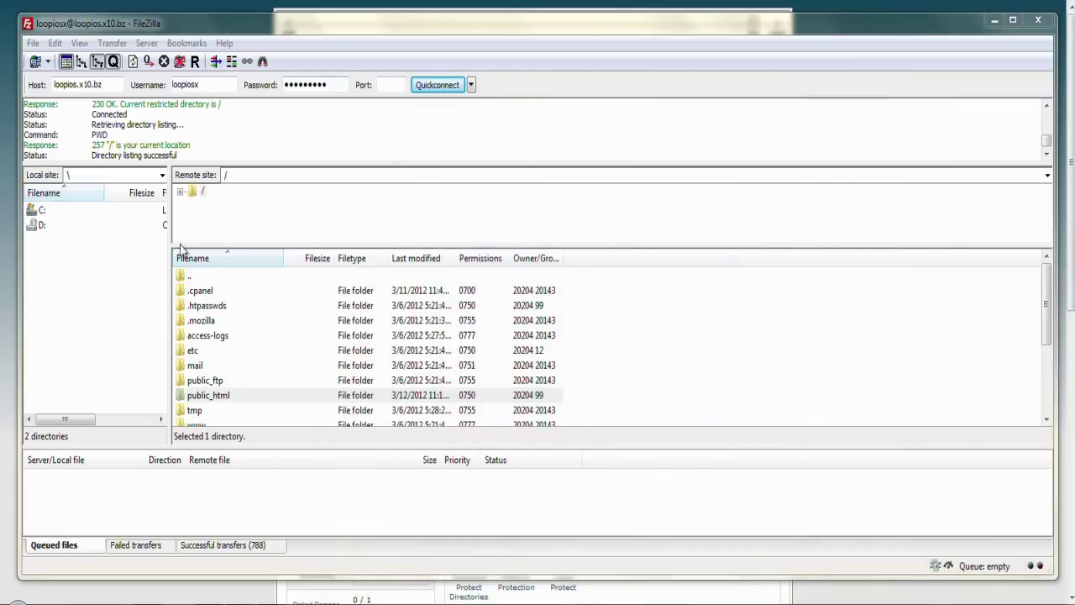
pyautogui.doubleClick(205, 397)
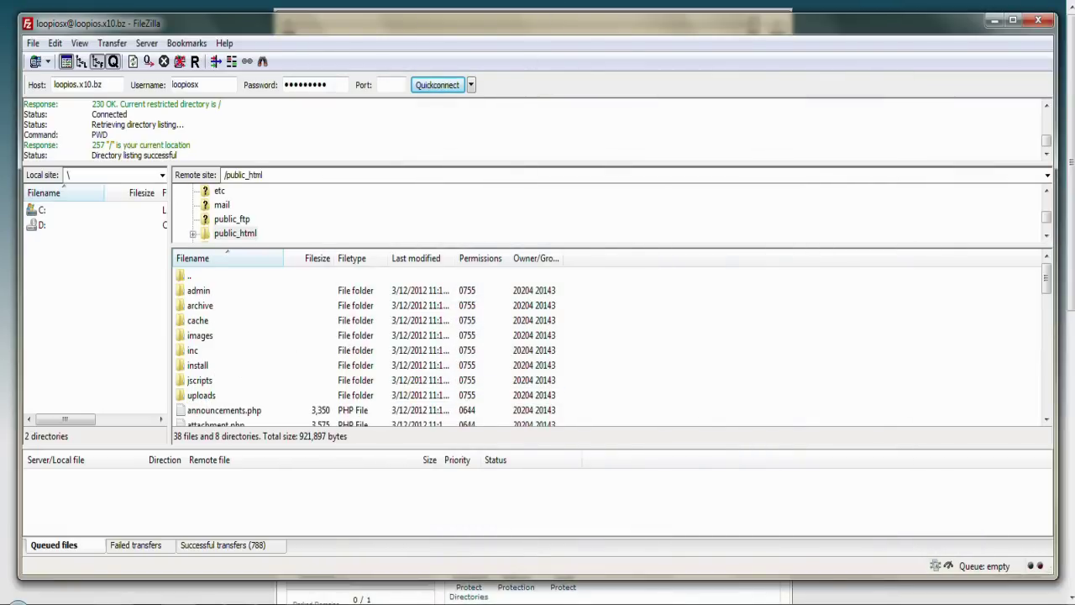
# Step: Go to cPanel's MySQL Databases page and enter 'mybb' as the new database name
pyautogui.click(385, 10)
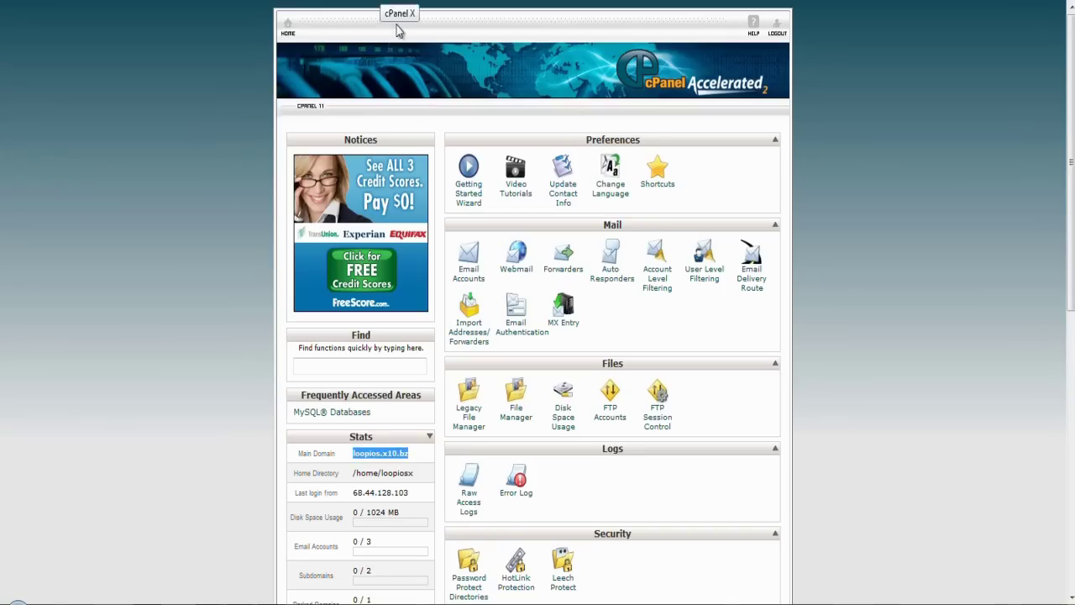
pyautogui.scroll(-5, 239, 358)
pyautogui.scroll(-3, 214, 290)
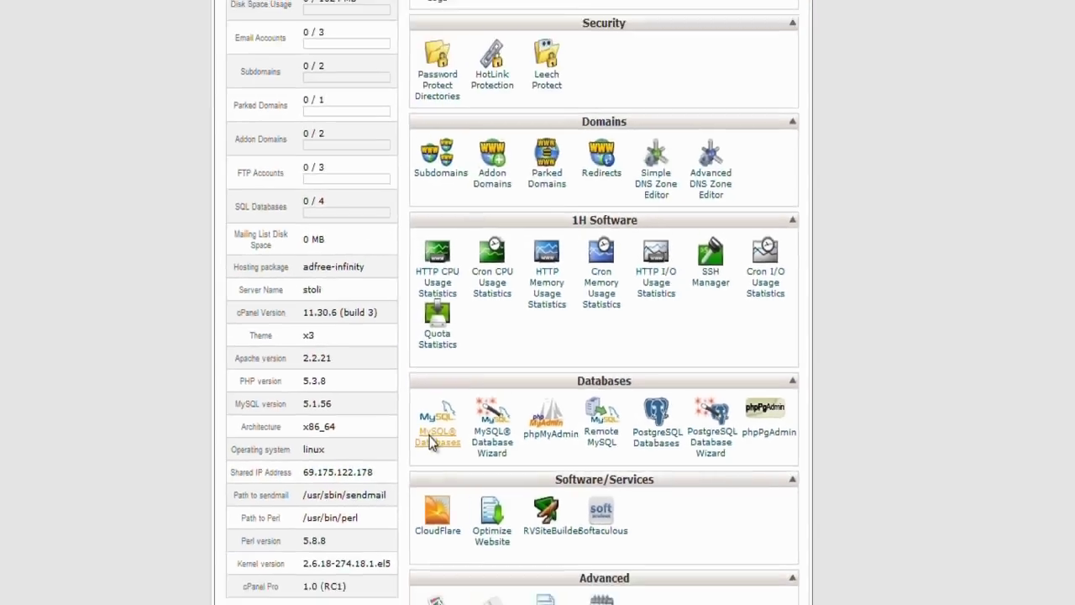
pyautogui.click(67, 390)
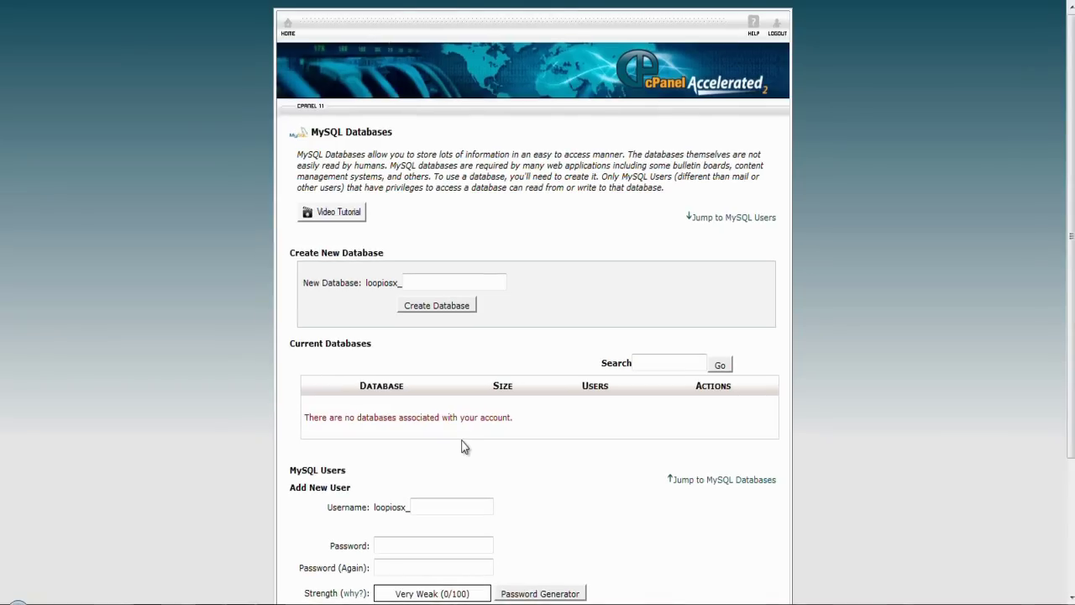
pyautogui.scroll(-2, 464, 446)
pyautogui.scroll(2, 464, 443)
pyautogui.click(449, 278)
# Step: Create the mybb MySQL database and return to the MySQL Databases page
pyautogui.write('mybb')
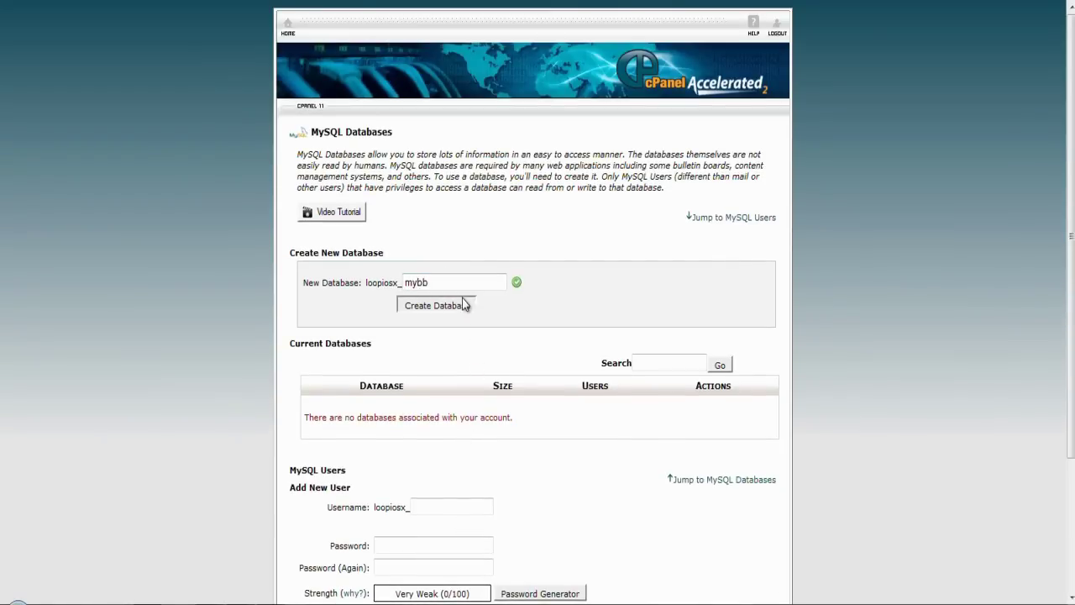
pyautogui.click(464, 305)
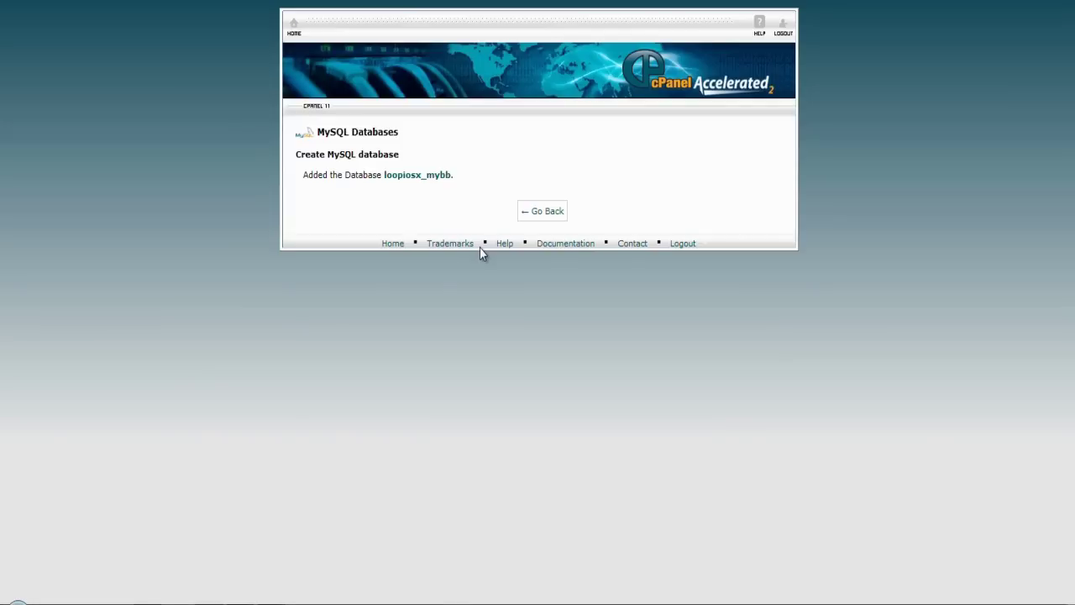
pyautogui.click(548, 211)
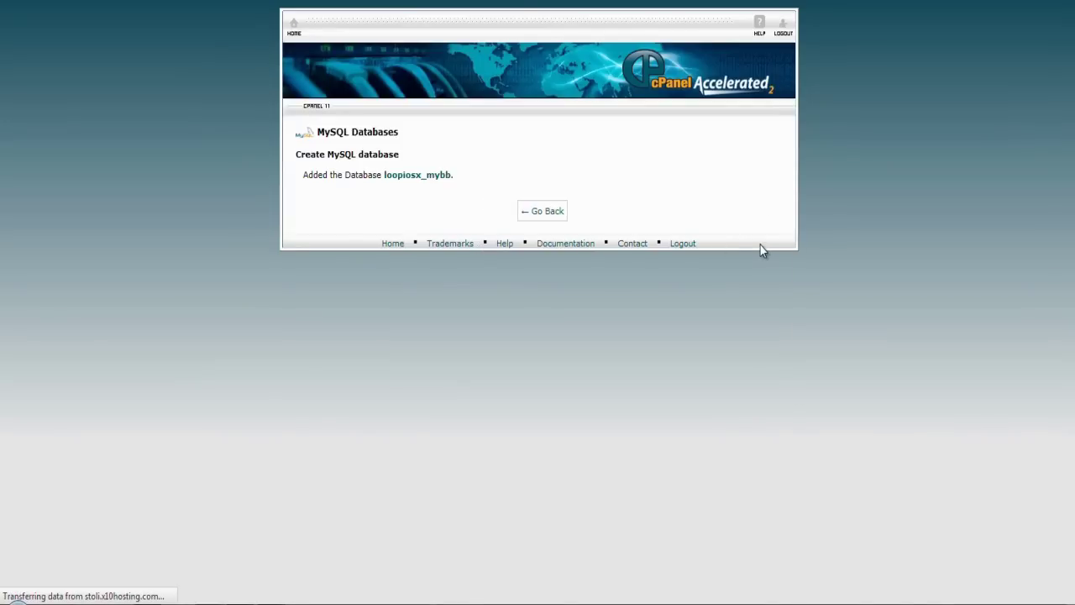
# Step: Add a MySQL user named tester, entering its password twice
pyautogui.scroll(-2, 760, 245)
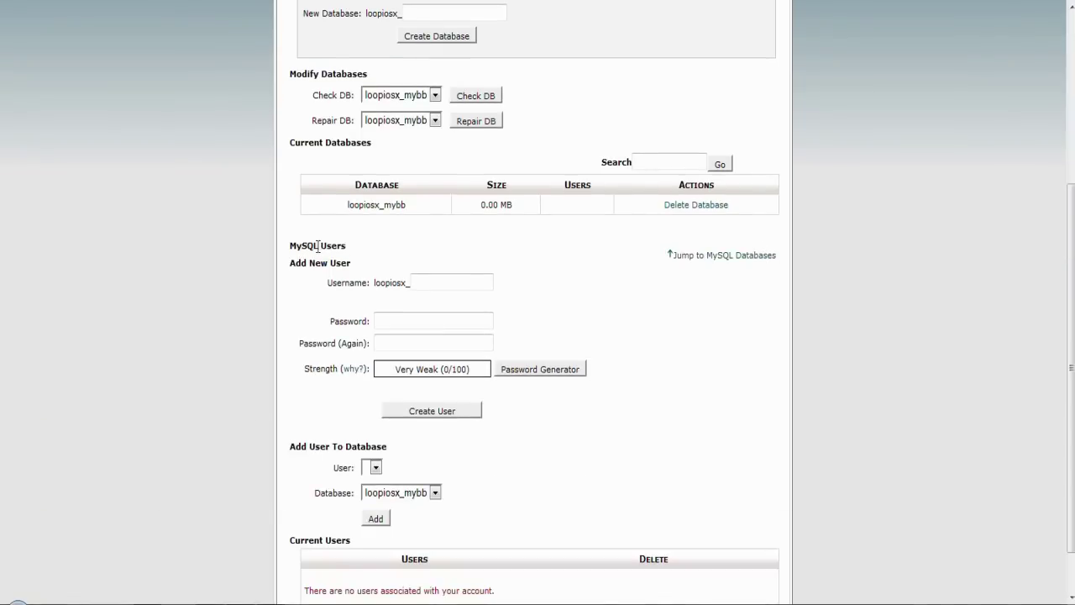
pyautogui.click(443, 285)
pyautogui.write('tester')
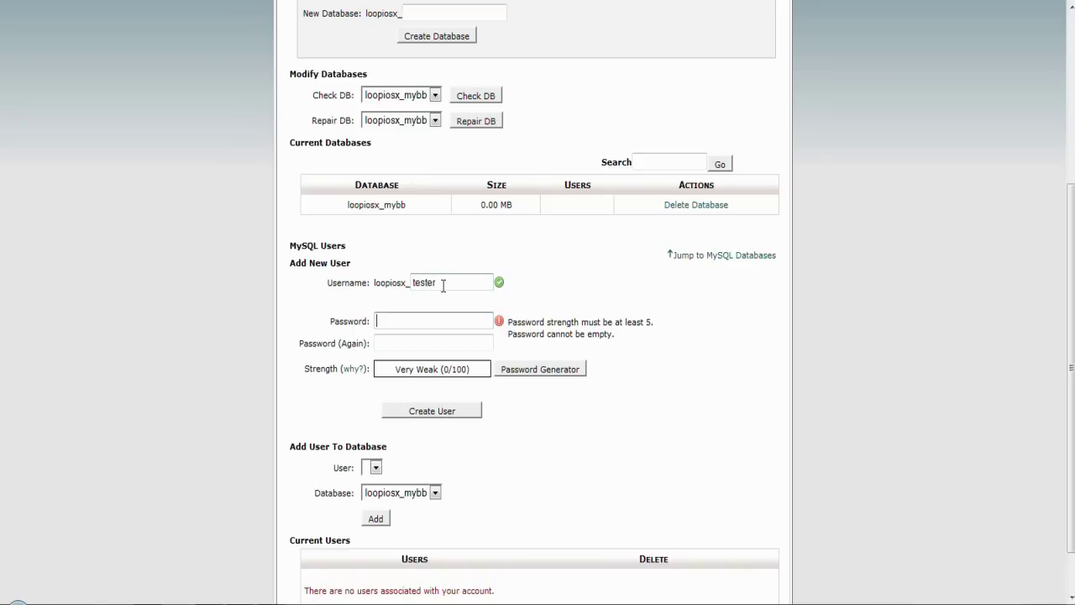
pyautogui.write('tes')
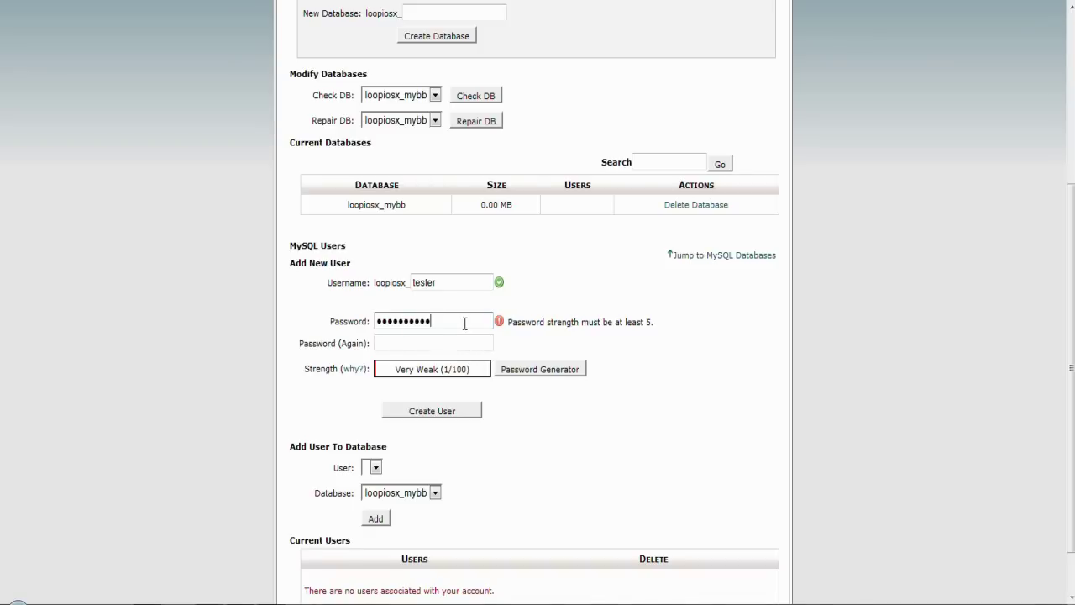
pyautogui.click(467, 346)
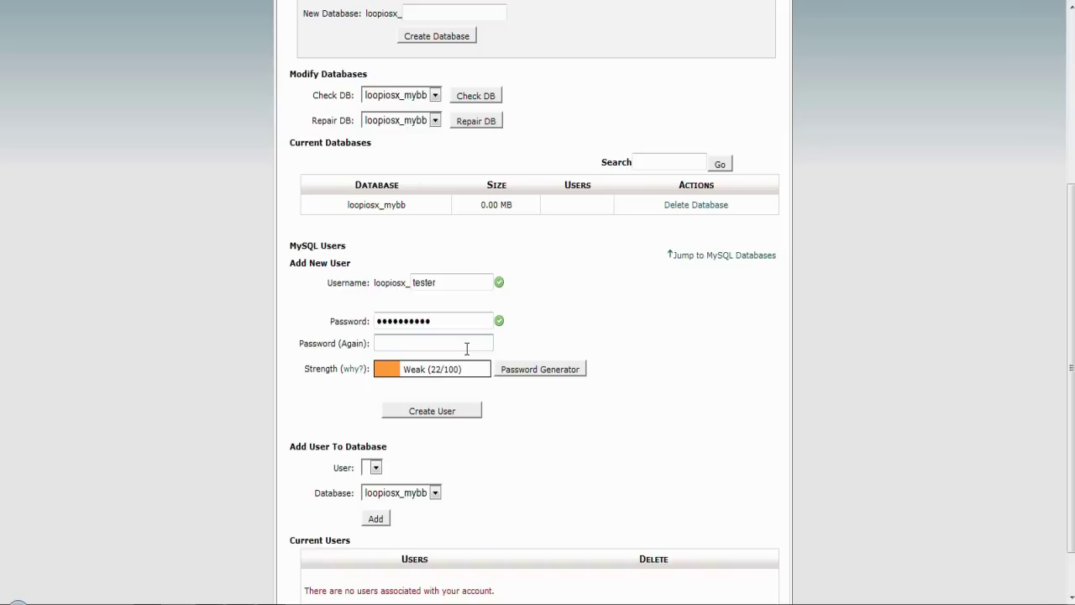
pyautogui.write('•••••••')
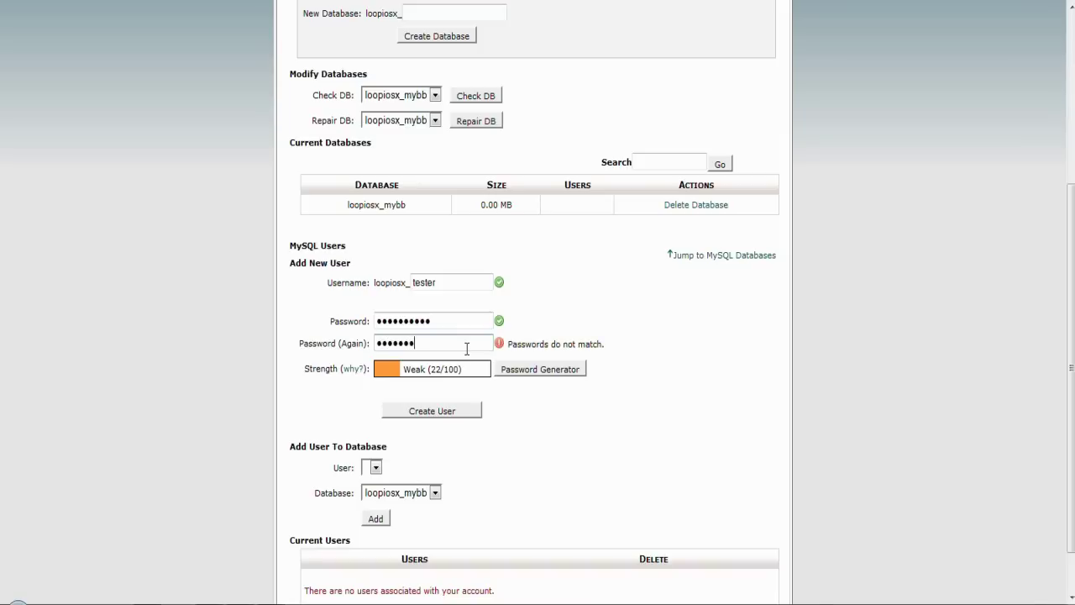
pyautogui.write('•••')
pyautogui.click(431, 411)
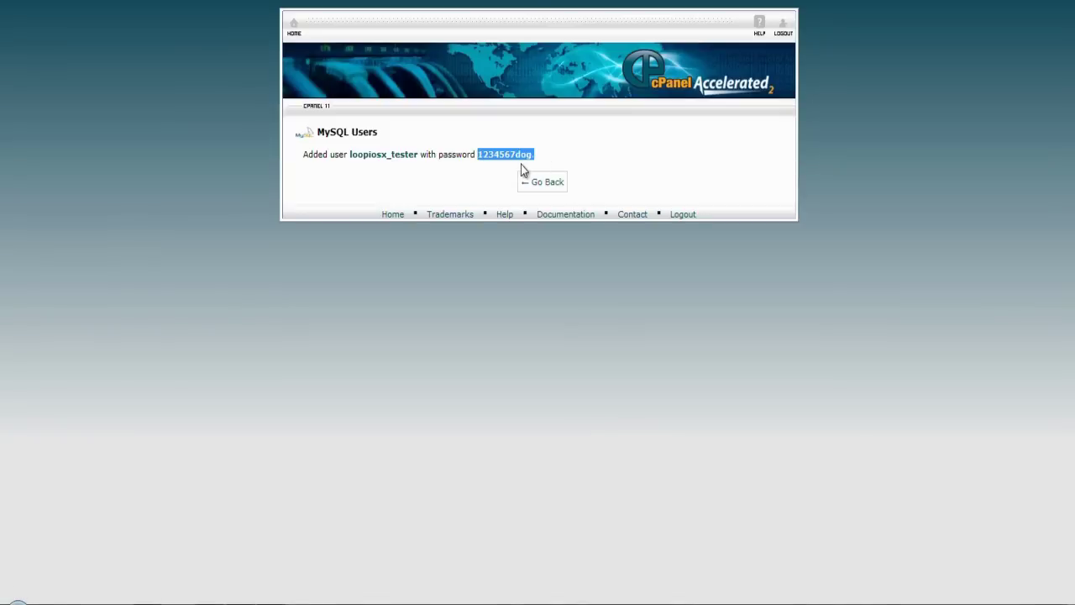
# Step: Add user tester to the mybb database with All Privileges, then return to cPanel home
pyautogui.moveTo(521, 165); pyautogui.dragTo(533, 153)
pyautogui.click(641, 149)
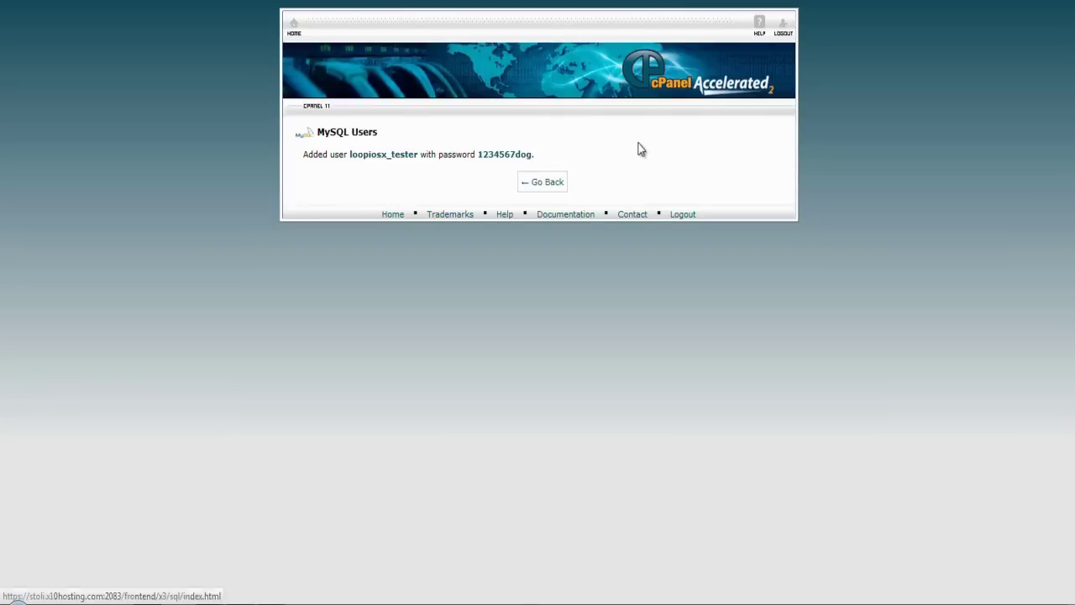
pyautogui.press('Return')
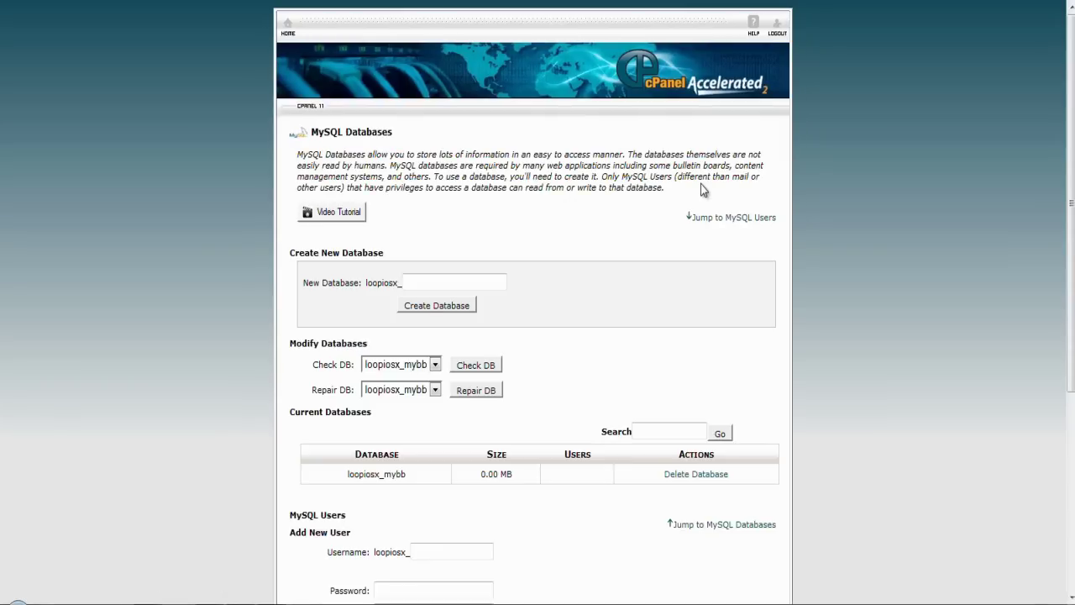
pyautogui.scroll(-4, 701, 185)
pyautogui.moveTo(291, 410); pyautogui.dragTo(388, 409)
pyautogui.click(435, 412)
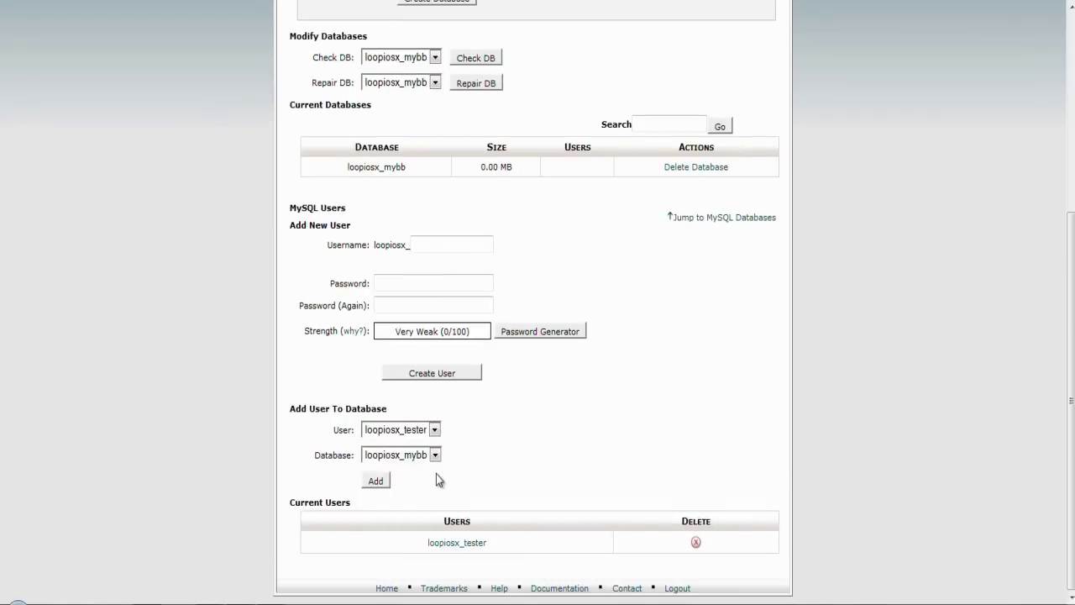
pyautogui.click(380, 486)
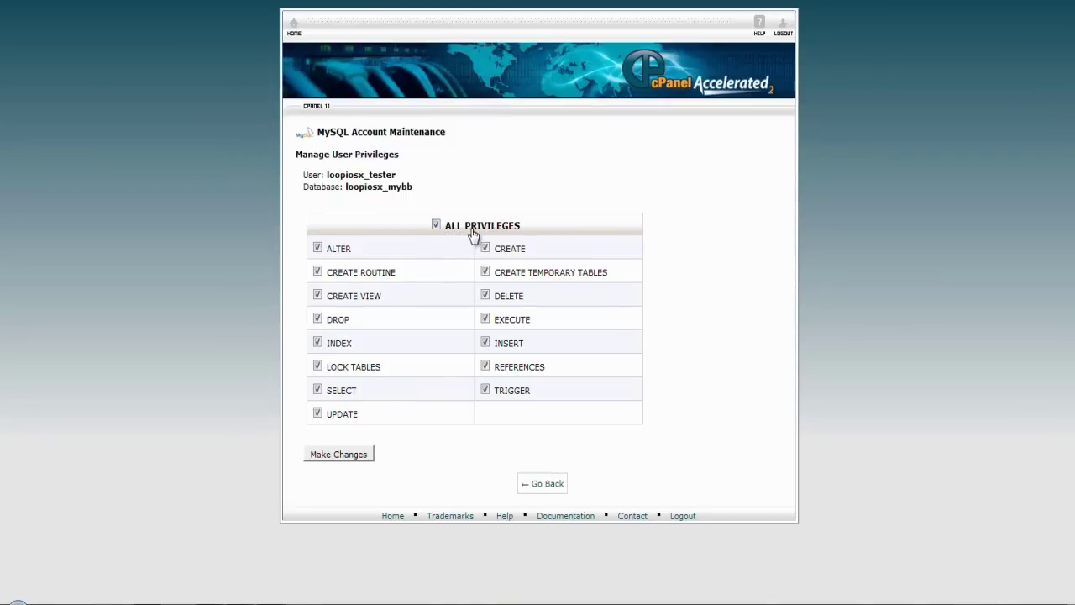
pyautogui.click(341, 456)
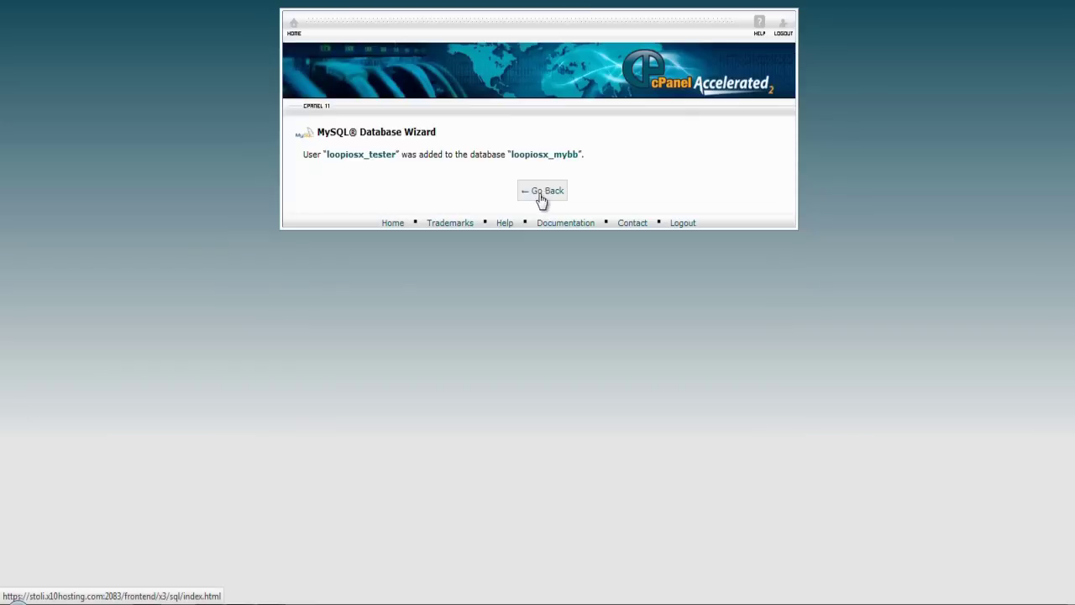
pyautogui.click(546, 192)
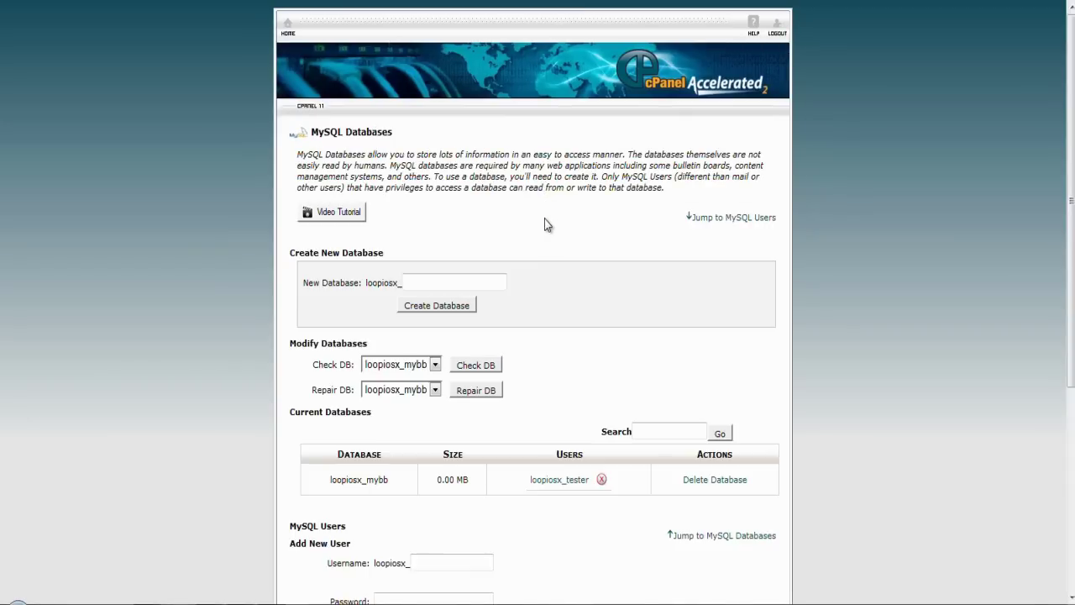
pyautogui.click(288, 30)
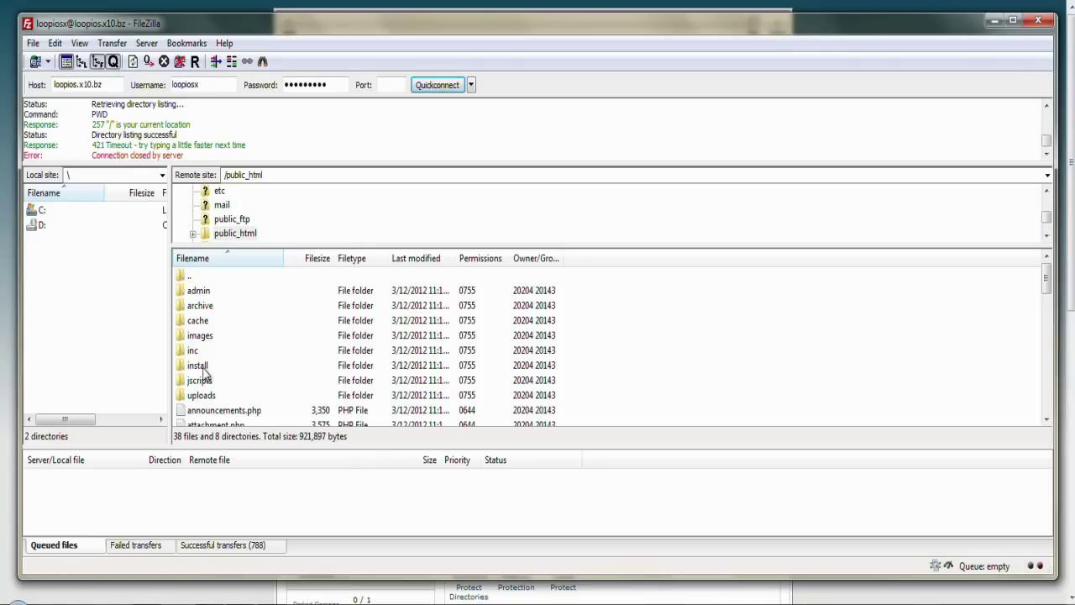
# Step: Check the install folder on the server in FileZilla and select the Host address
pyautogui.click(204, 368)
pyautogui.scroll(-5, 206, 370)
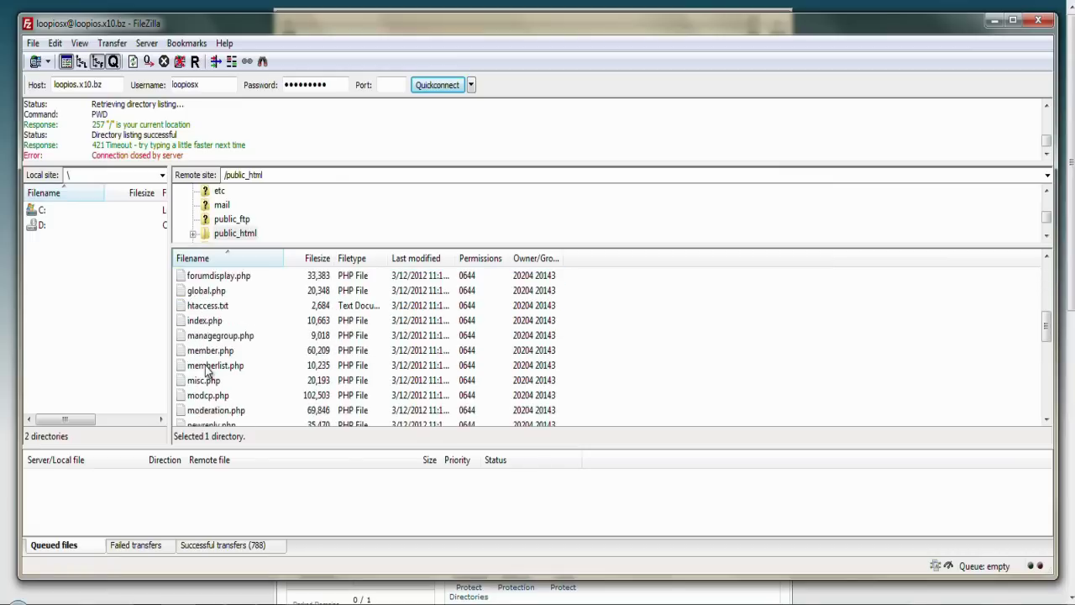
pyautogui.scroll(5, 205, 370)
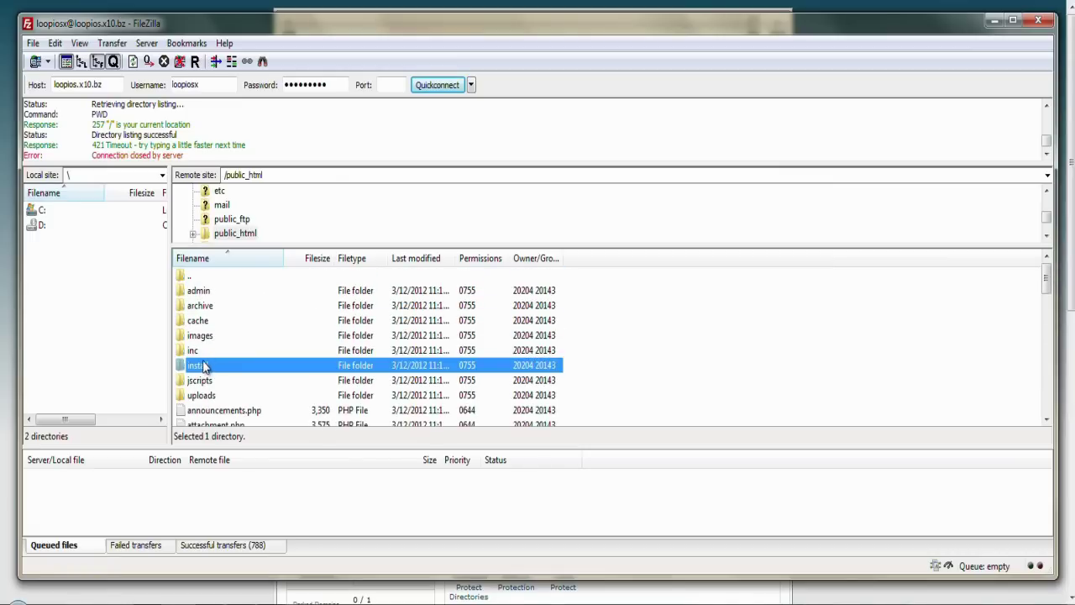
pyautogui.click(93, 84)
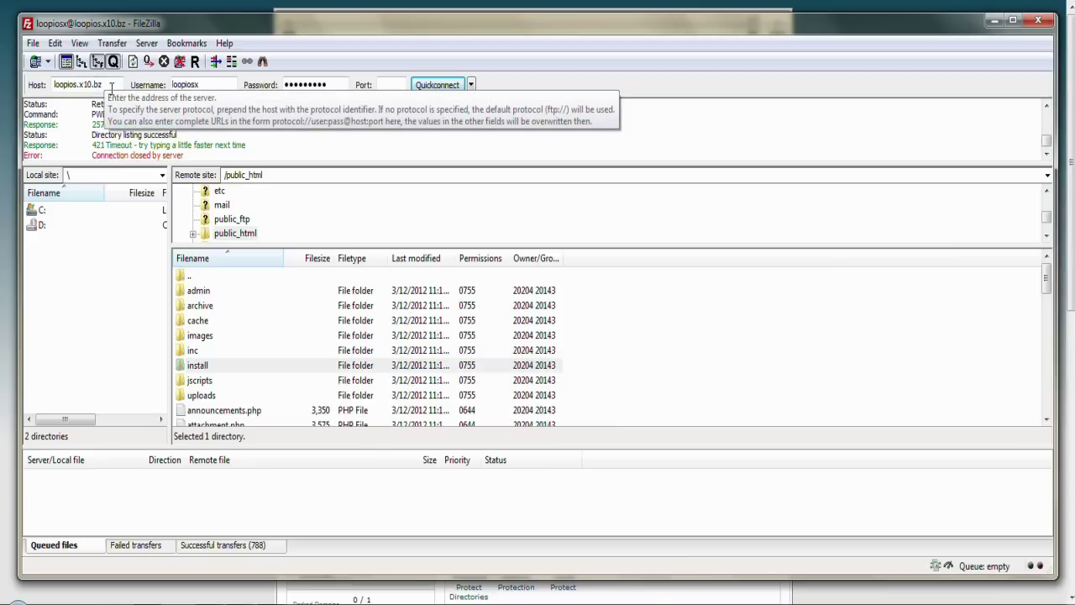
pyautogui.moveTo(99, 85); pyautogui.dragTo(47, 101)
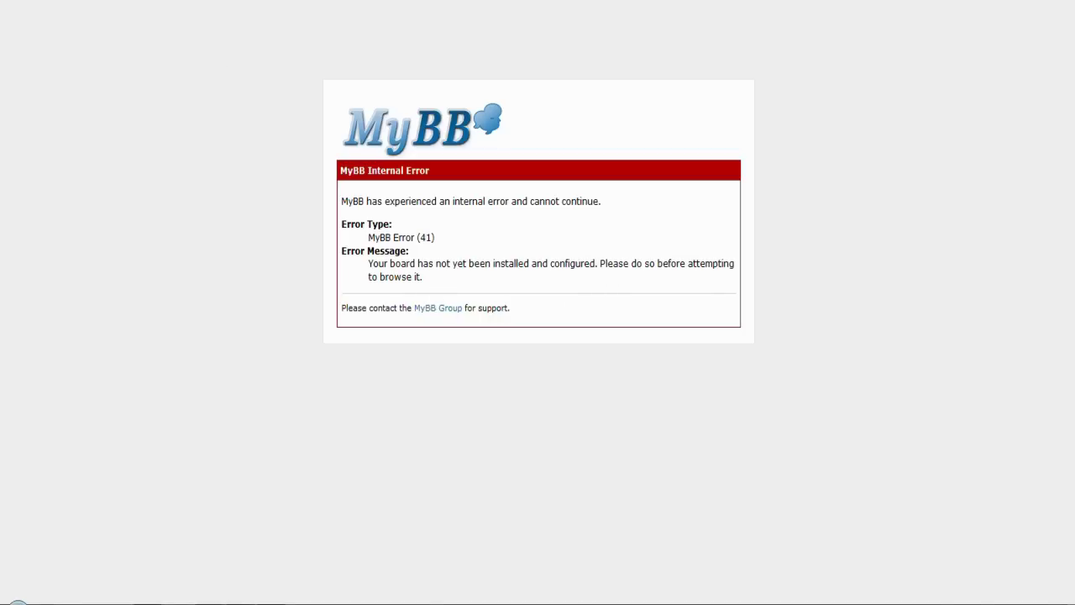
# Step: Load the forum address, untick anonymous statistics, and pass the licence and requirements pages
pyautogui.press('Return')
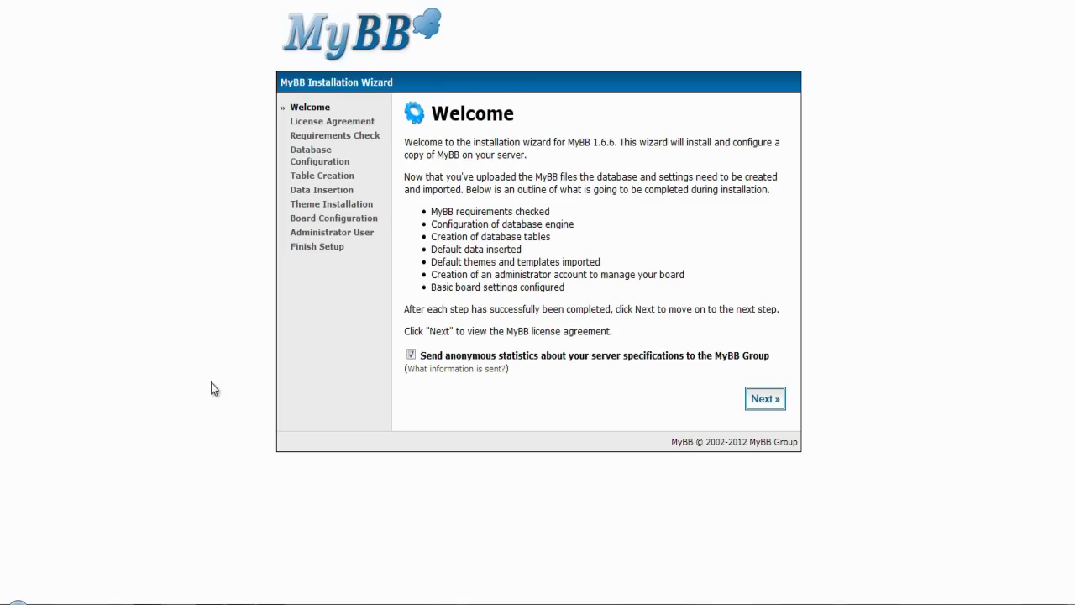
pyautogui.click(410, 354)
pyautogui.click(759, 402)
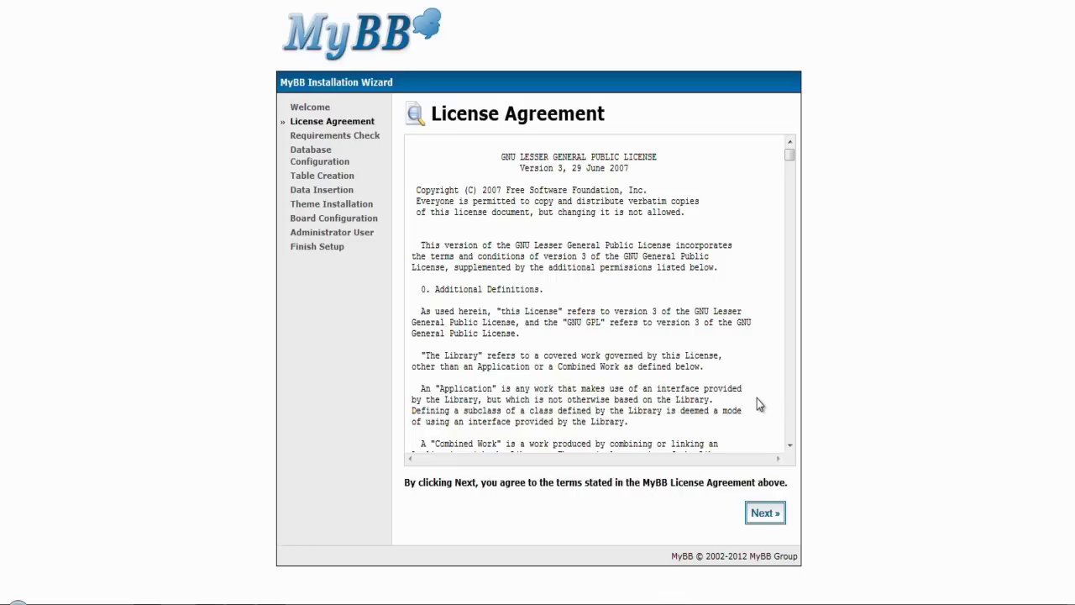
pyautogui.scroll(-6, 677, 353)
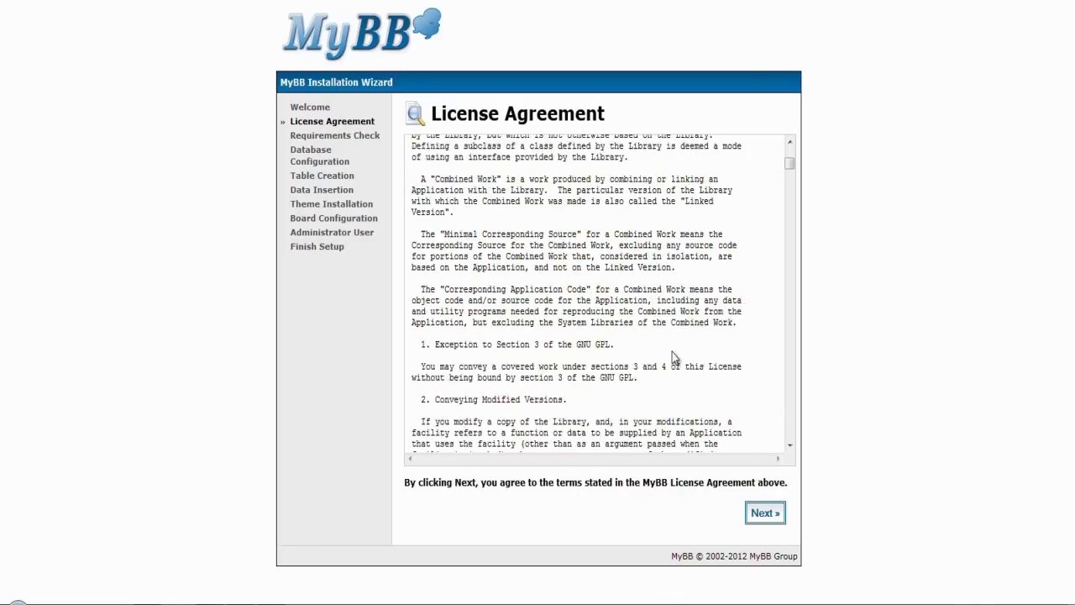
pyautogui.click(778, 518)
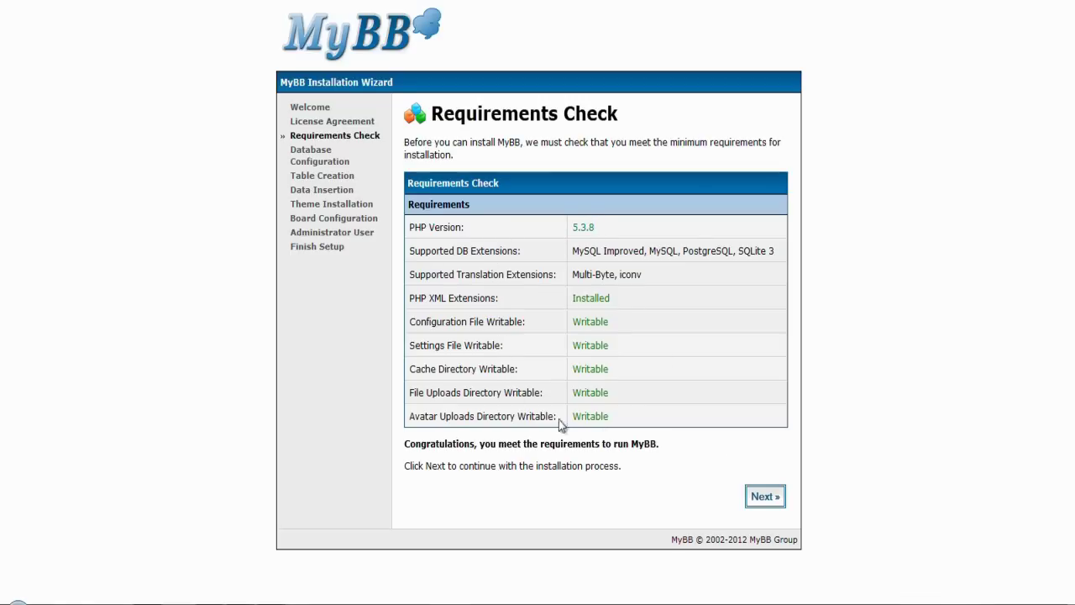
pyautogui.click(761, 500)
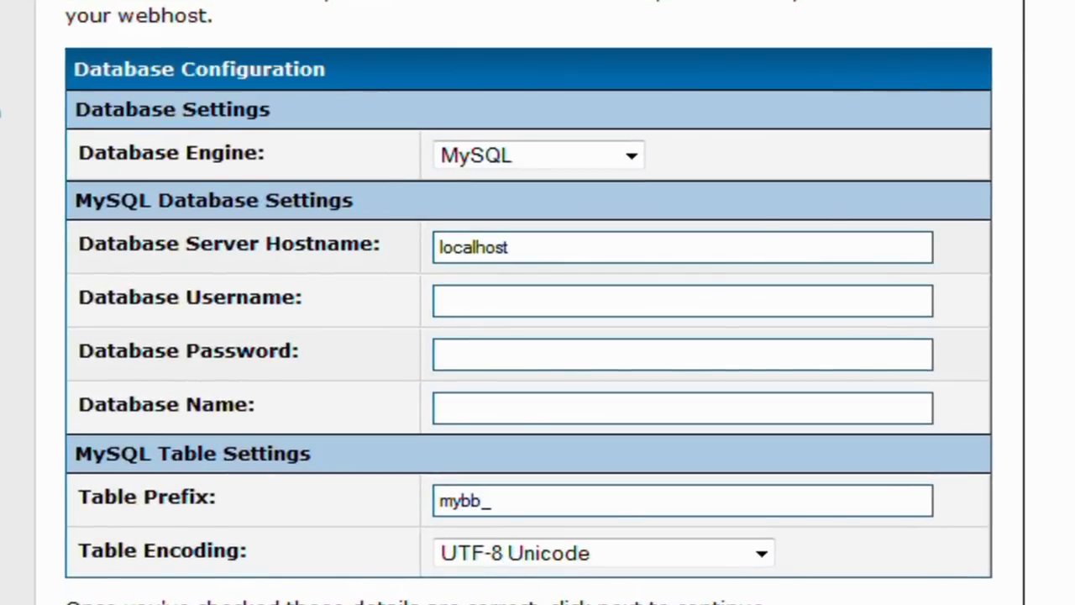
# Step: Keep MySQL and submit user loopiosx_tester, its password and the mybb database name
pyautogui.click(605, 159)
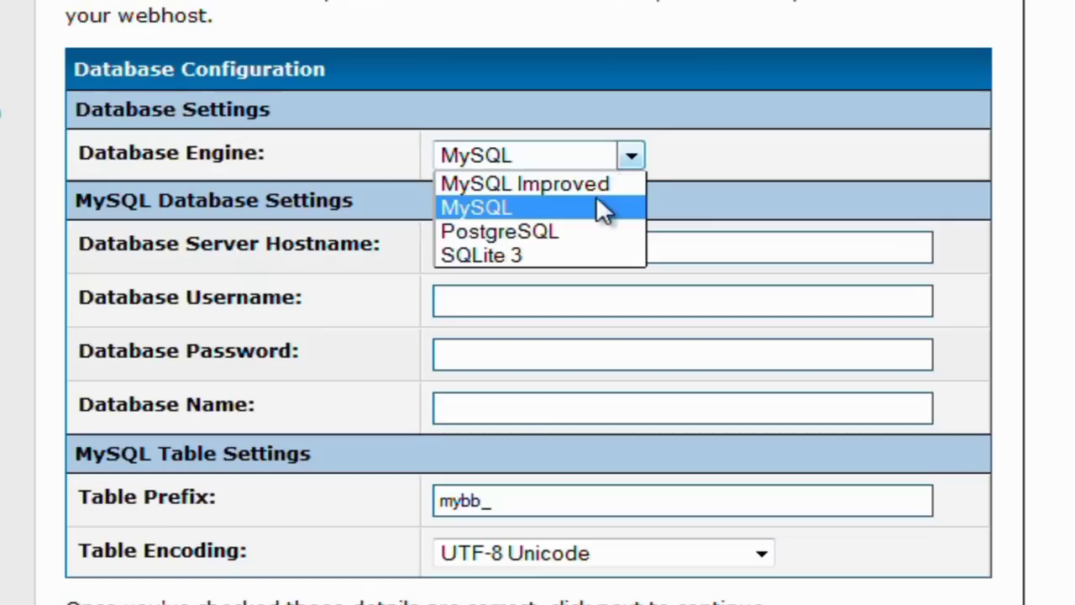
pyautogui.click(592, 207)
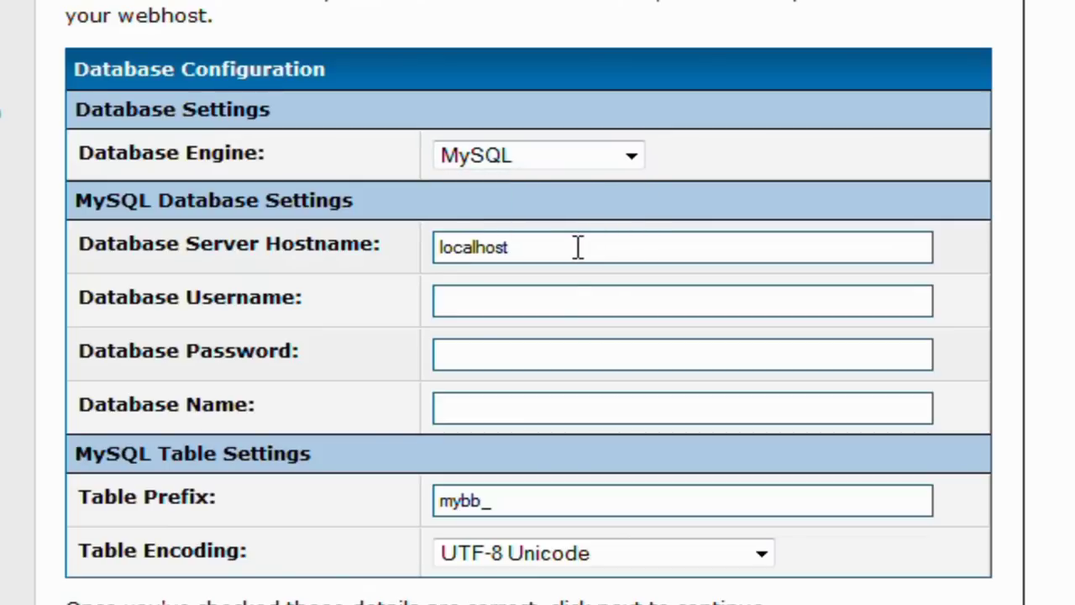
pyautogui.click(562, 303)
pyautogui.write('l')
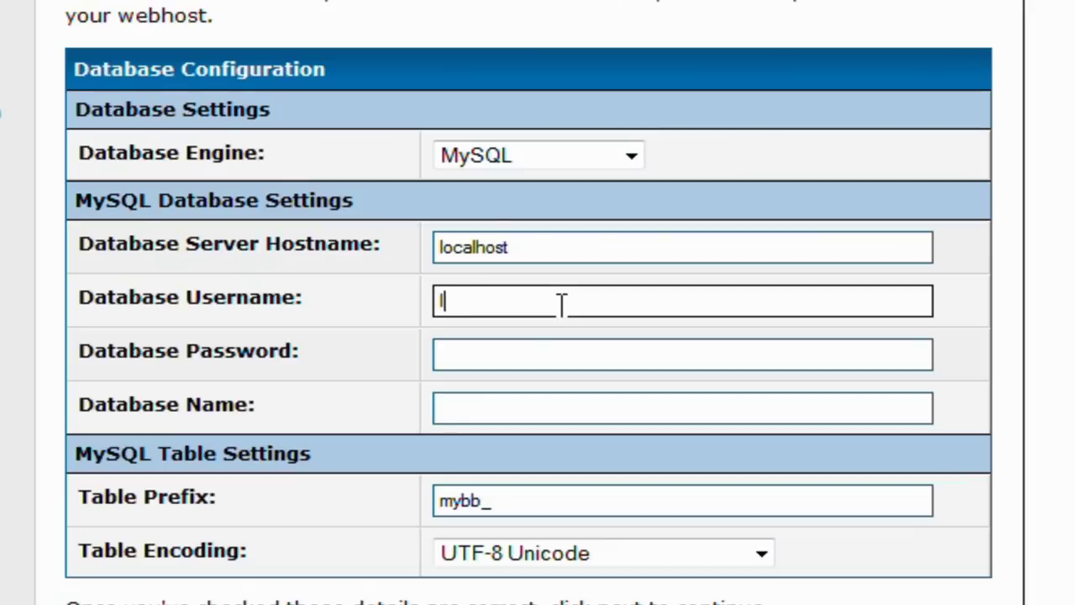
pyautogui.write('oopiosx_')
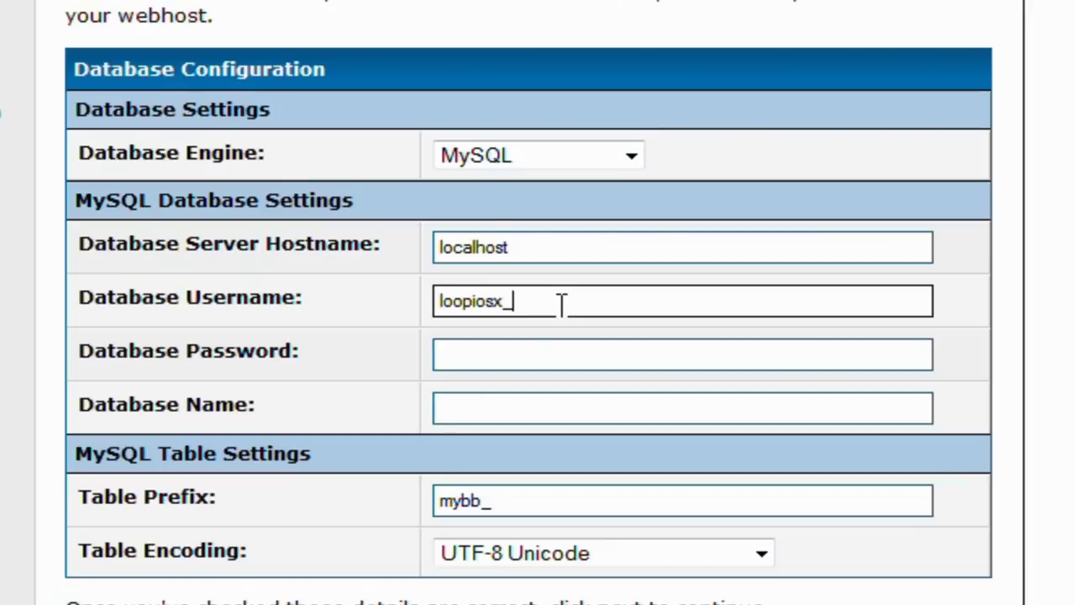
pyautogui.write('tester')
pyautogui.press('Tab')
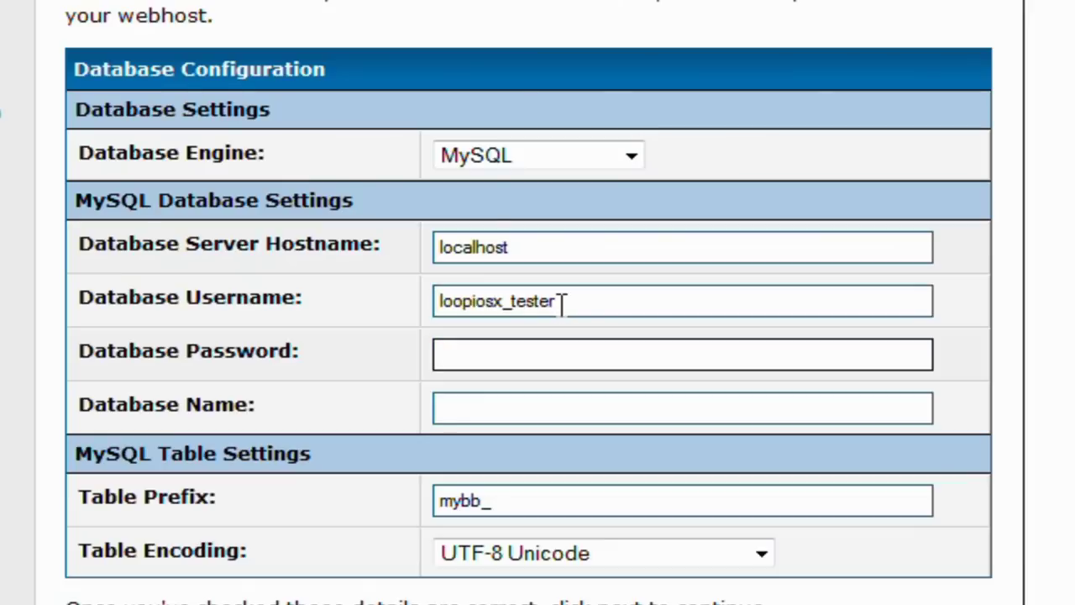
pyautogui.write('*********')
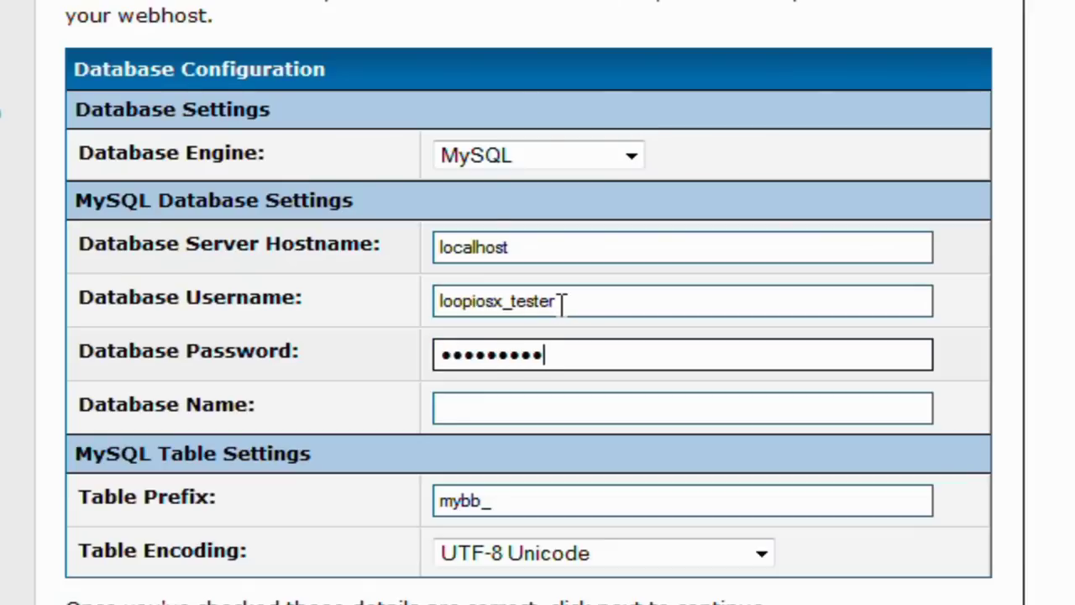
pyautogui.write('*')
pyautogui.press('Tab')
pyautogui.write('loopios_x')
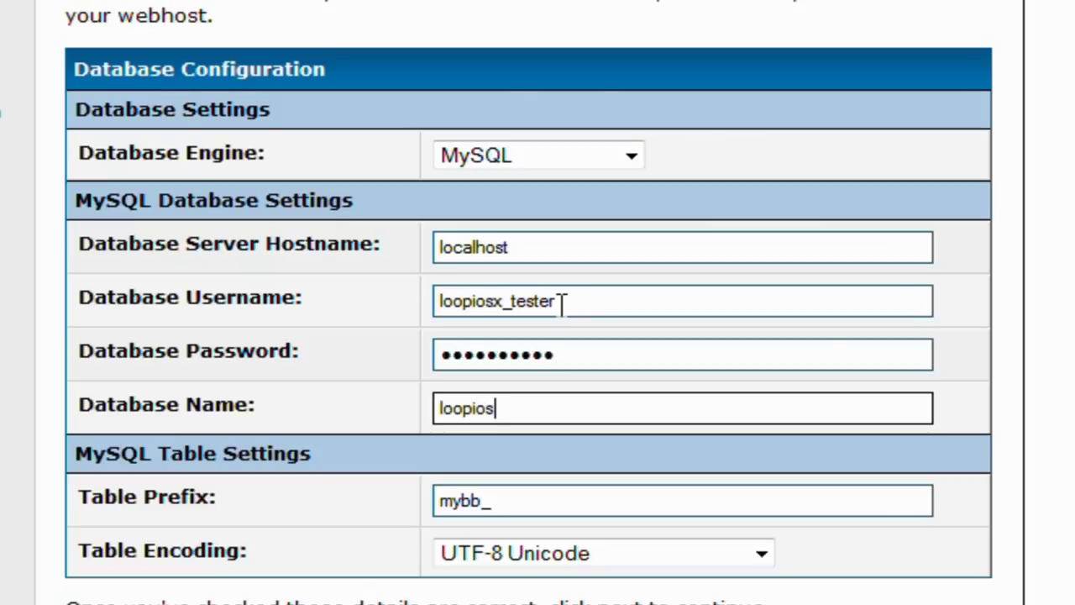
pyautogui.press('BackSpace')
pyautogui.press('BackSpace')
pyautogui.write('x_mybb')
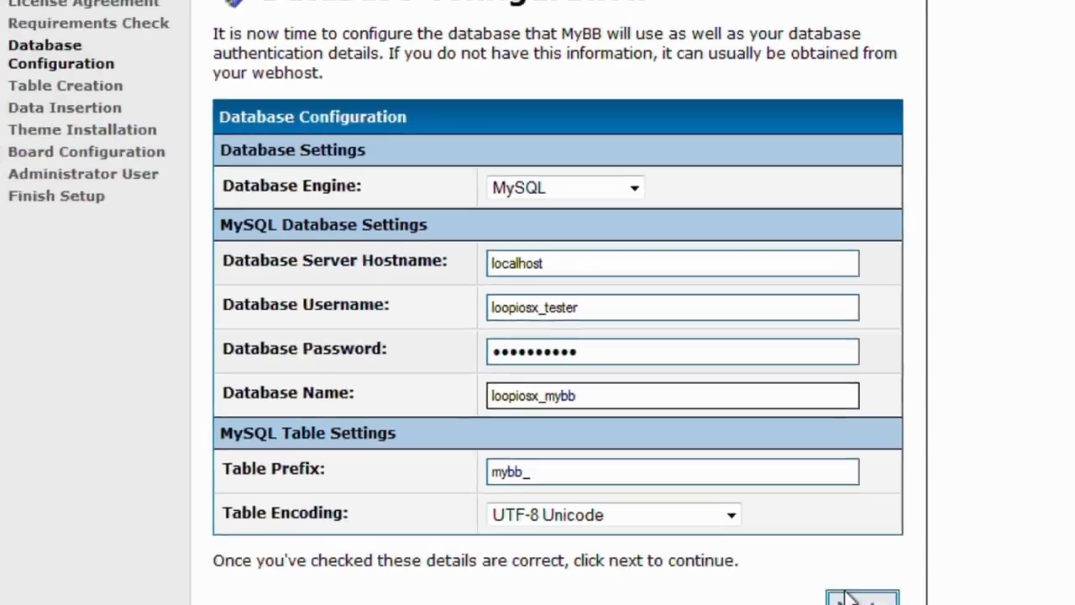
pyautogui.click(848, 597)
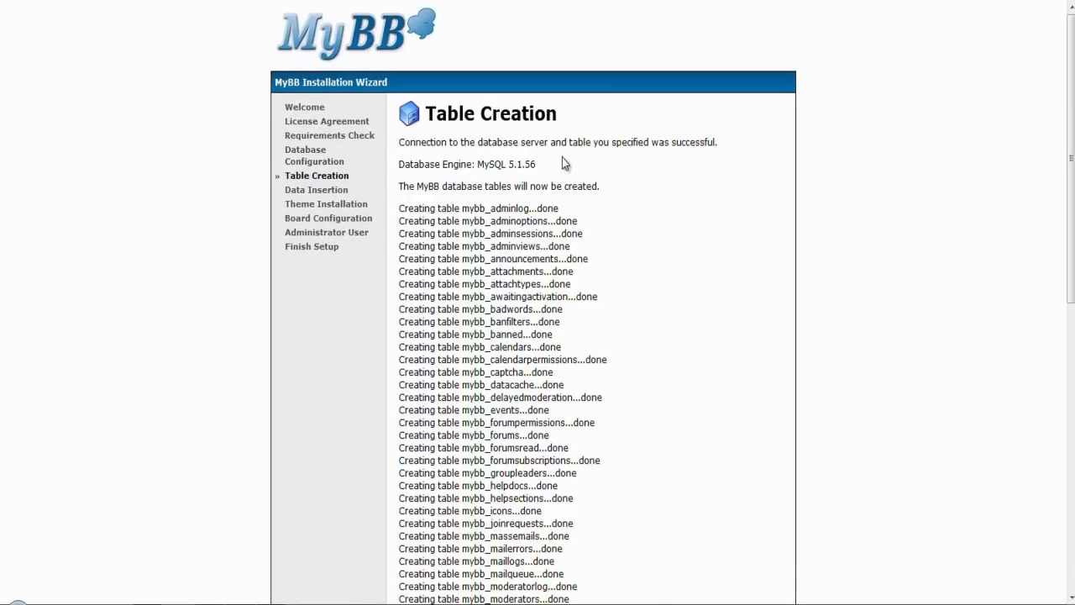
# Step: Continue through the Table Creation, Table Population and Theme Insertion pages
pyautogui.scroll(-10, 562, 164)
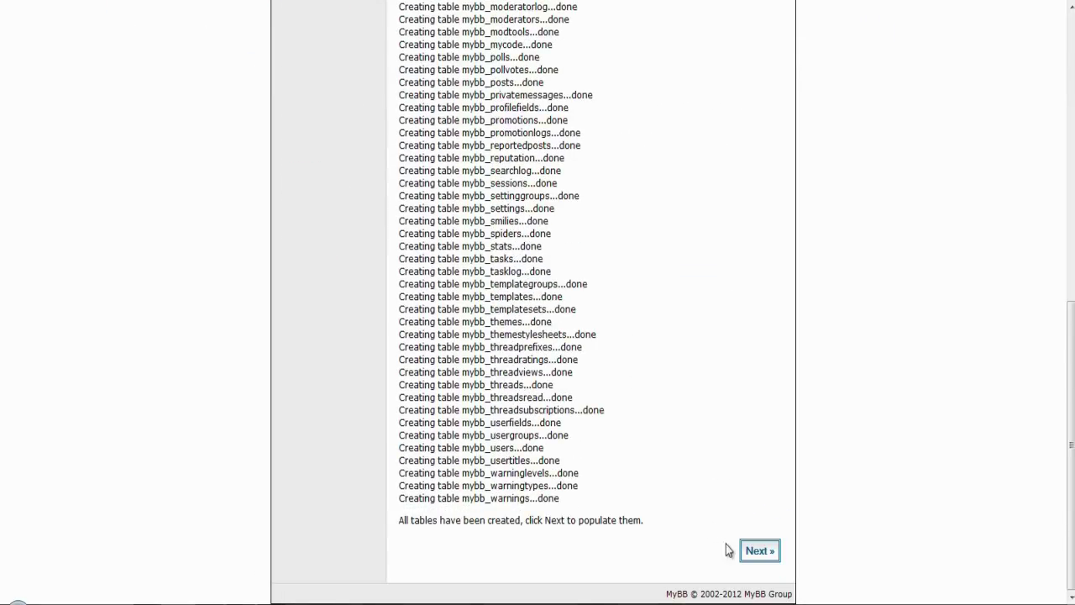
pyautogui.click(754, 552)
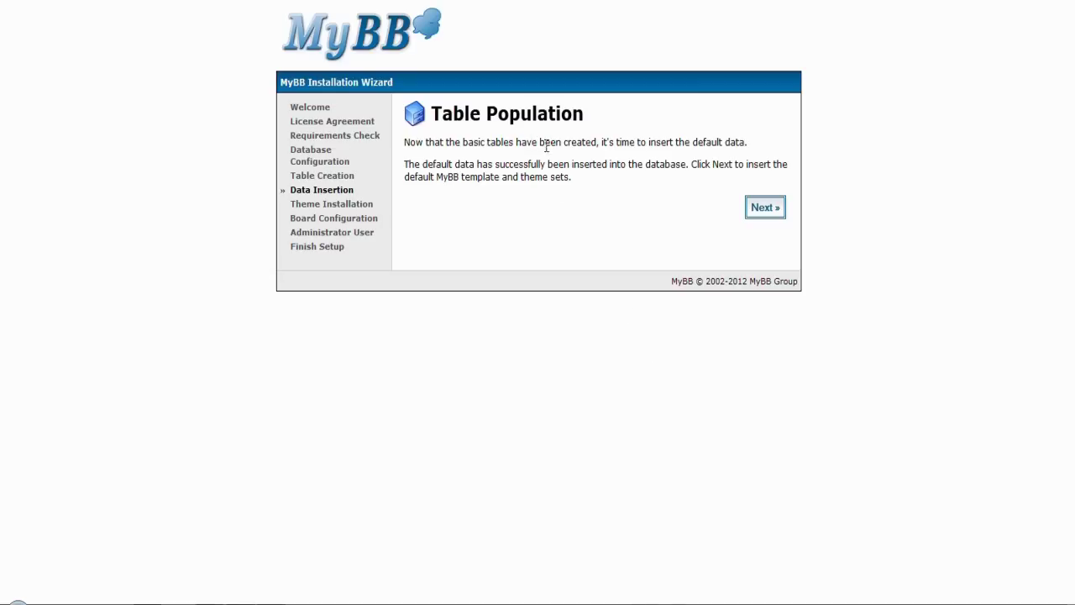
pyautogui.click(771, 218)
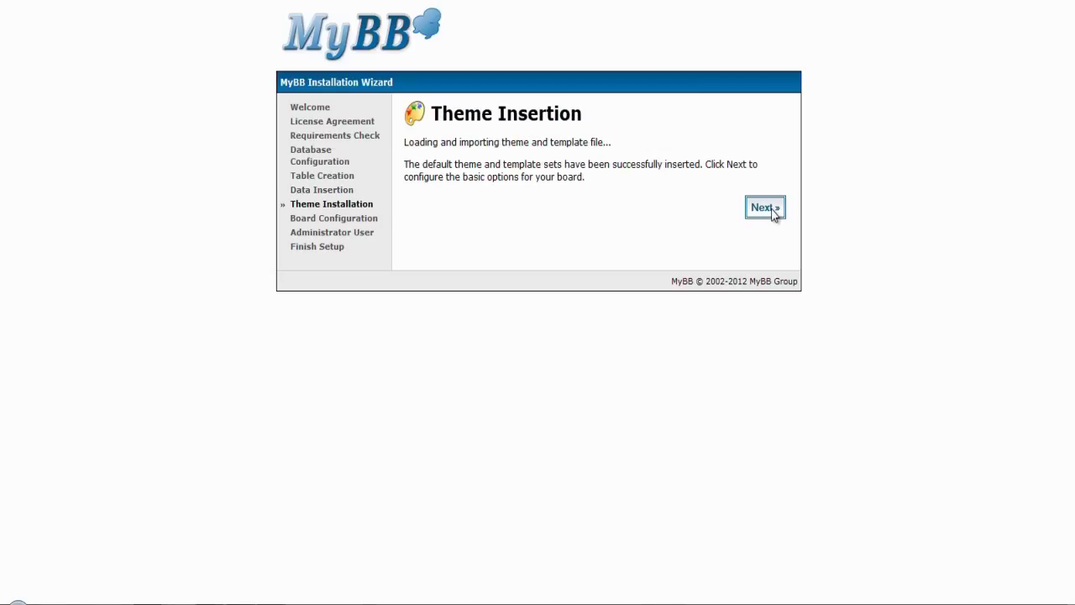
pyautogui.click(771, 209)
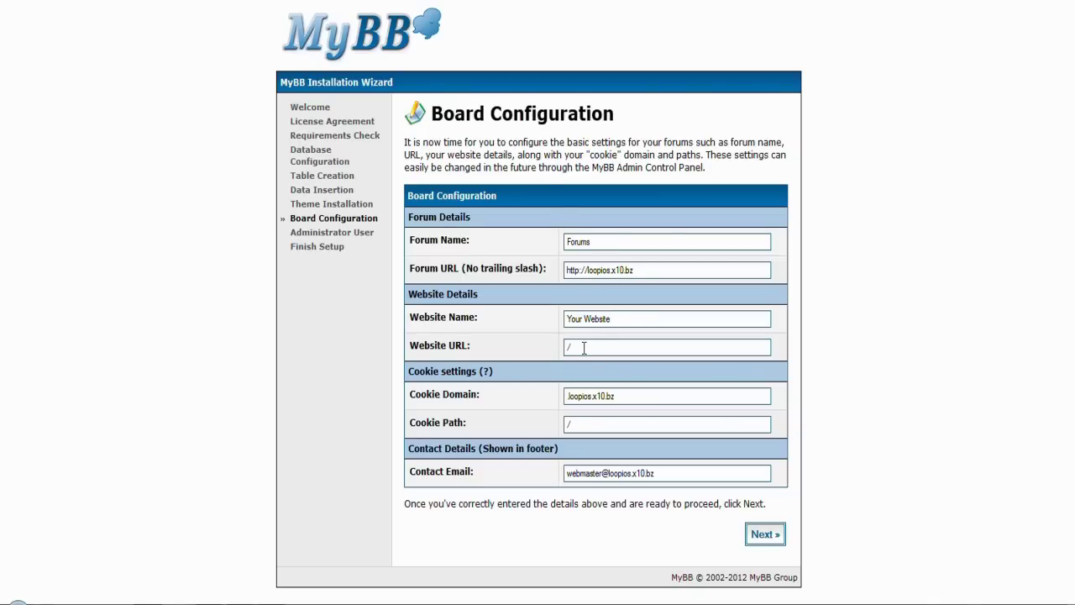
# Step: Keep the default board settings and create admin account tester with its password and e-mail
pyautogui.click(770, 539)
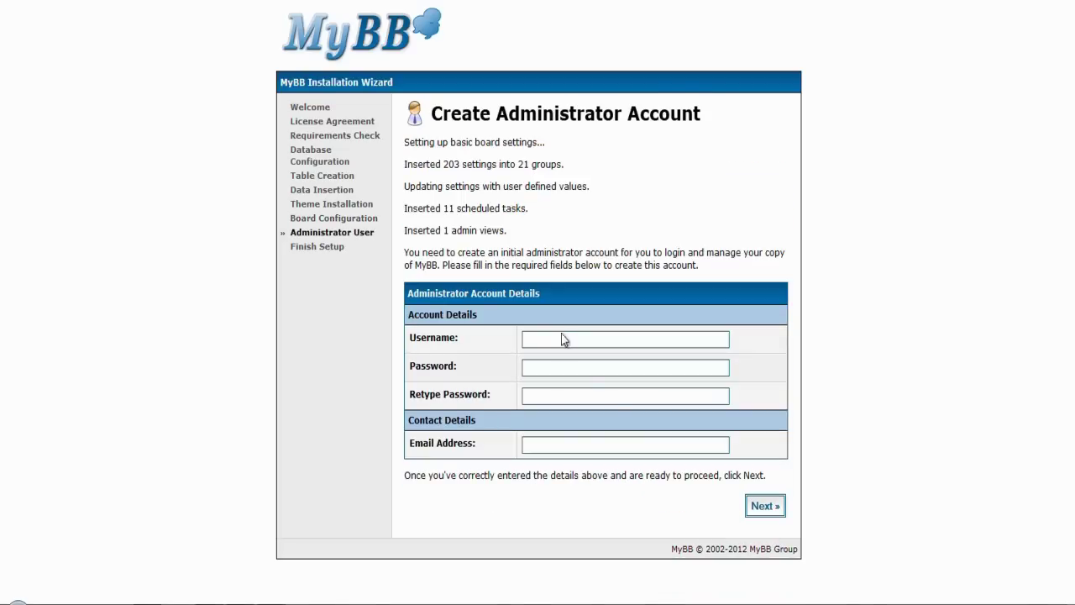
pyautogui.click(560, 343)
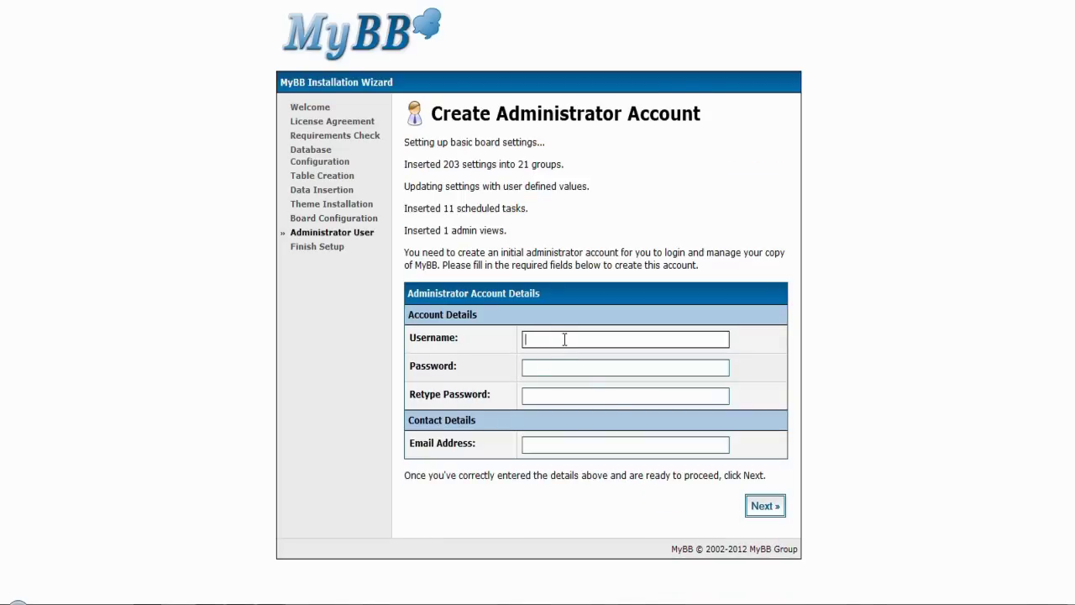
pyautogui.write('tester')
pyautogui.press('Tab')
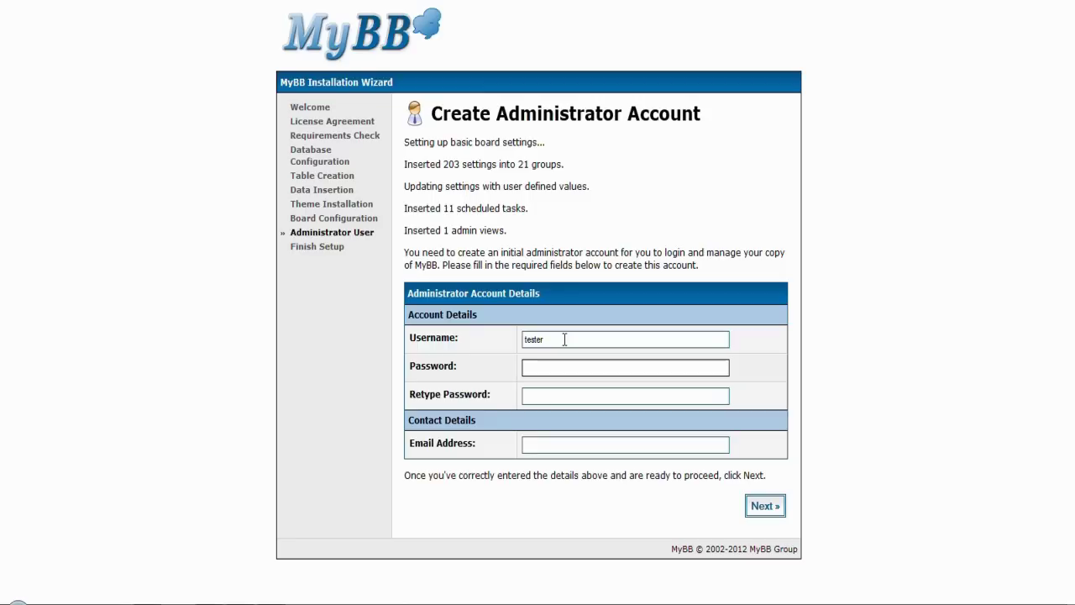
pyautogui.write('tester1234')
pyautogui.press('Tab')
pyautogui.write('te')
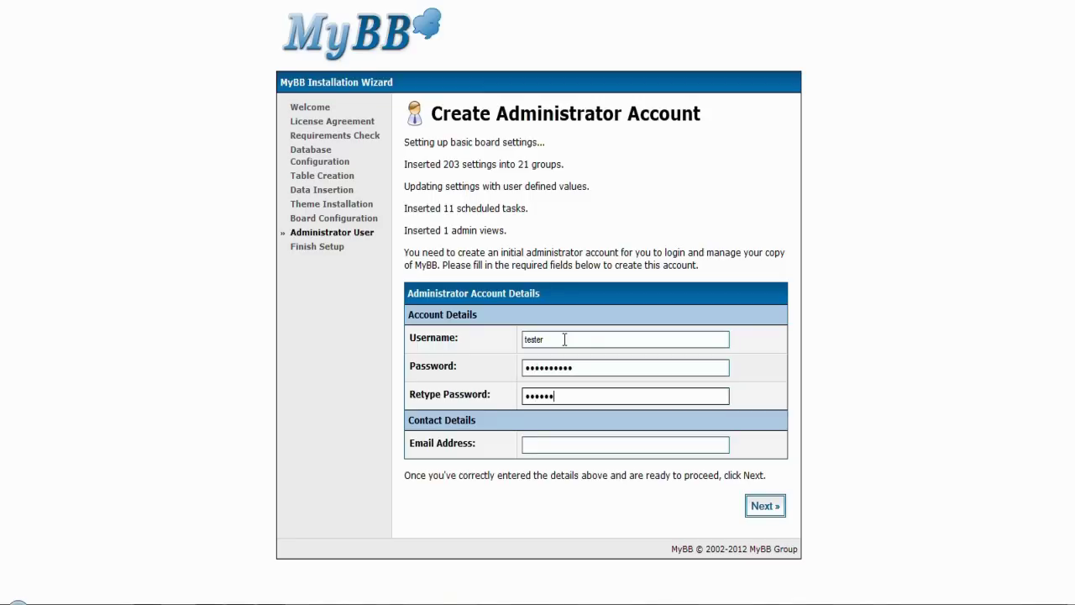
pyautogui.write('ster1234')
pyautogui.press('Tab')
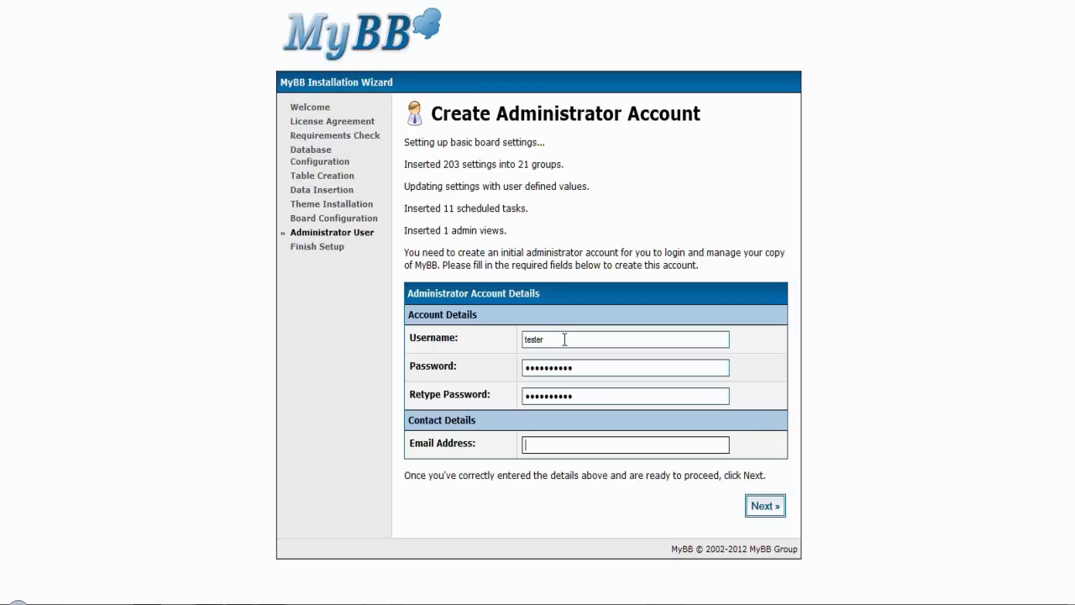
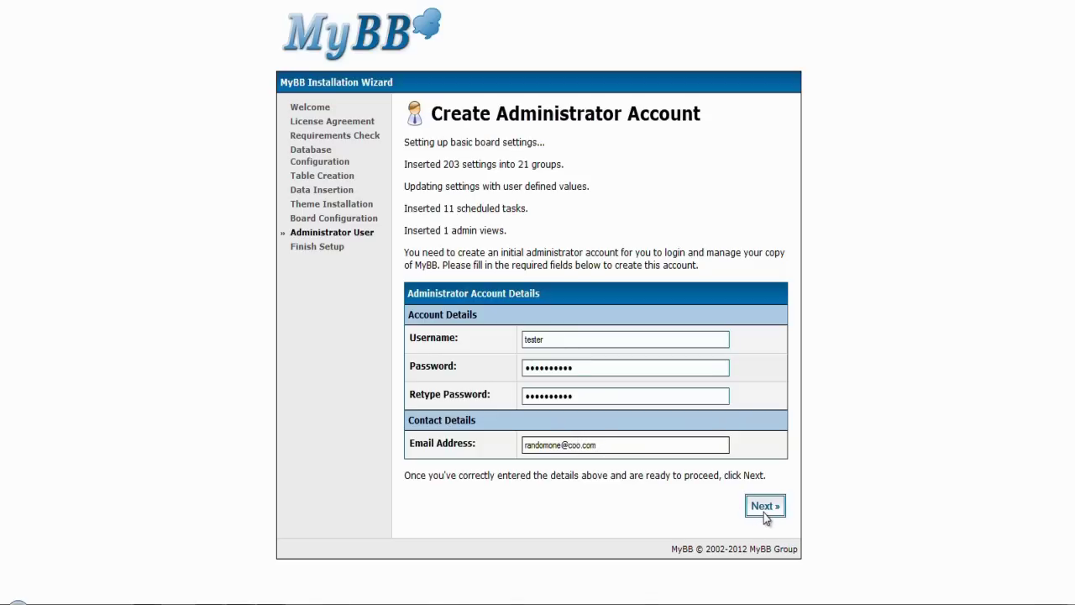
pyautogui.click(763, 506)
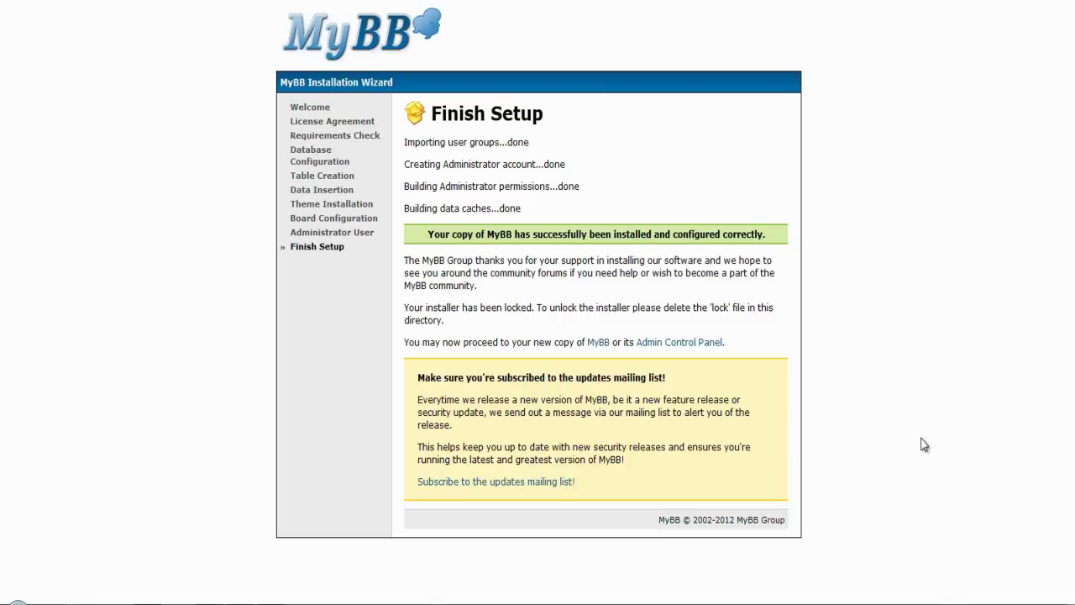
# Step: Go to the new forum's home page, then the Admin CP login page
pyautogui.click(599, 344)
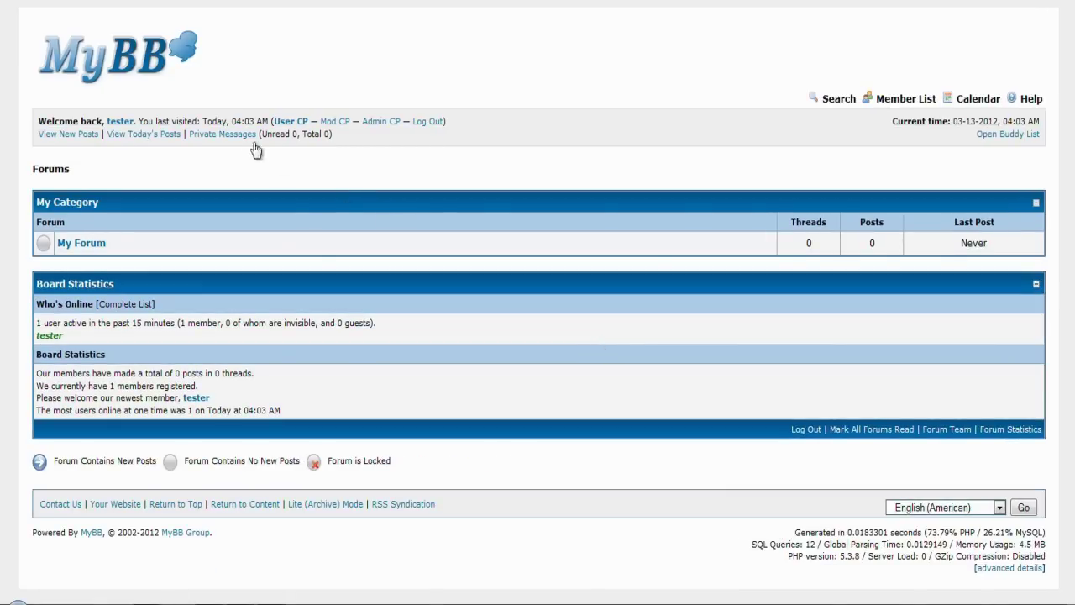
pyautogui.click(392, 126)
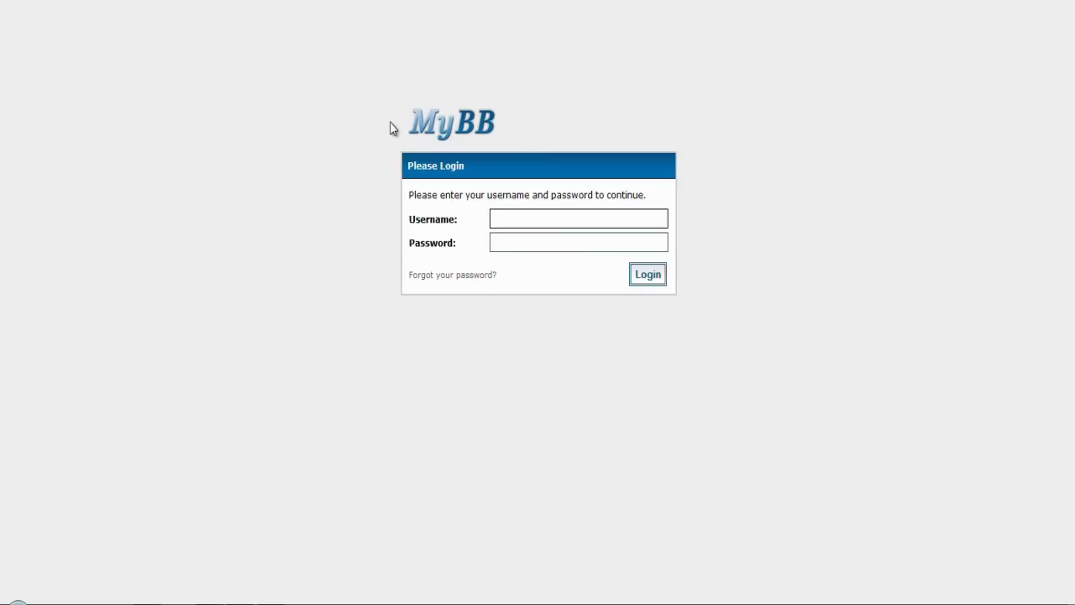